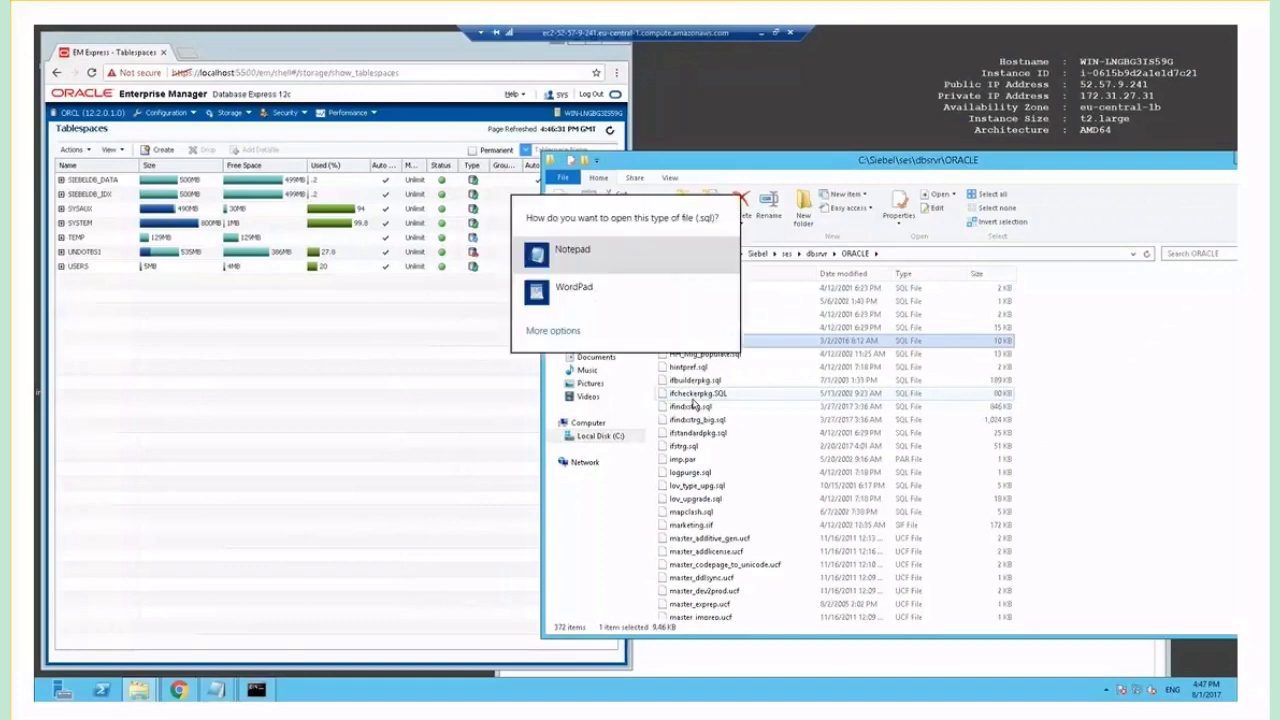
# Review grantusr.sql in Notepad, copy its alter user quota line, and close the script.
pyautogui.click(622, 251)
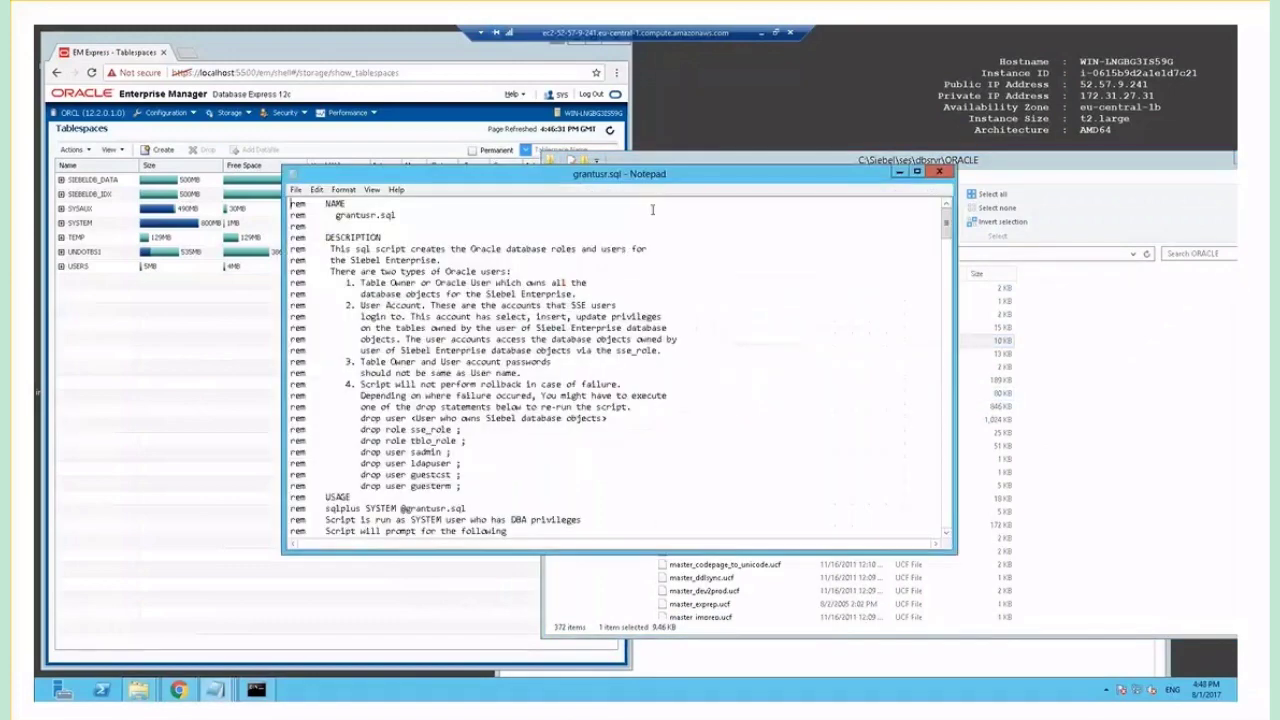
pyautogui.doubleClick(714, 172)
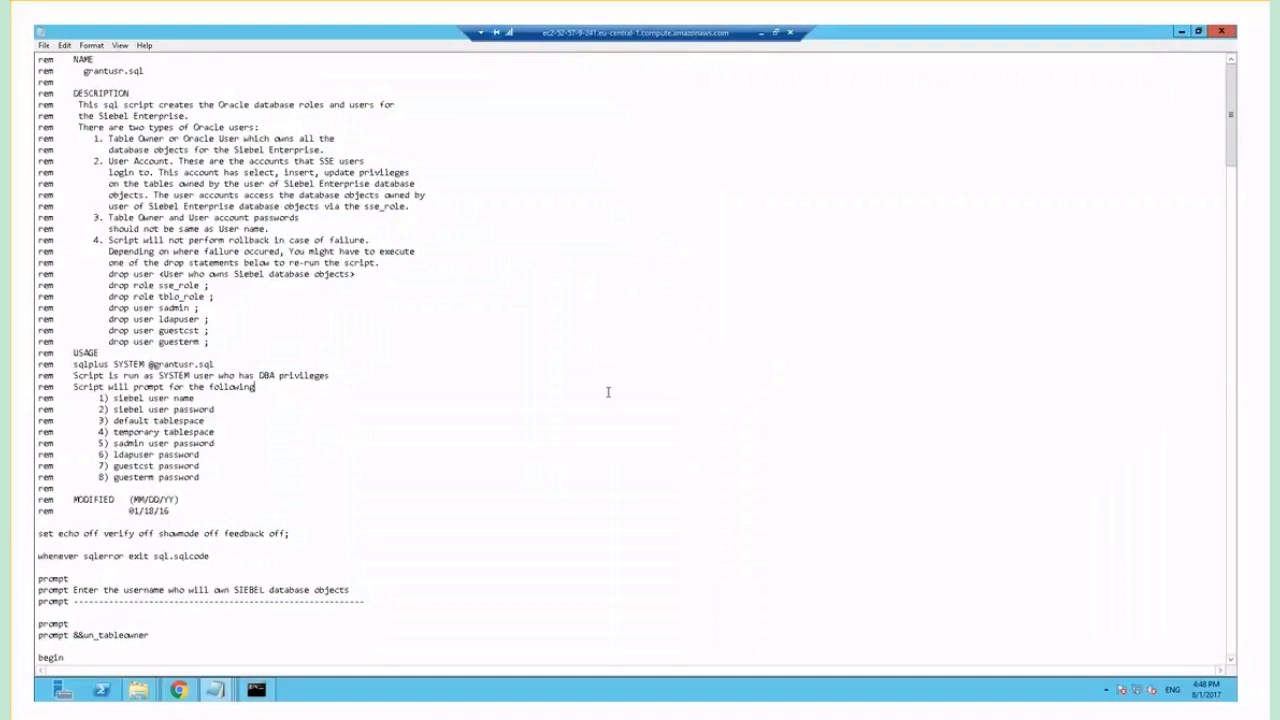
pyautogui.press('pagedown')
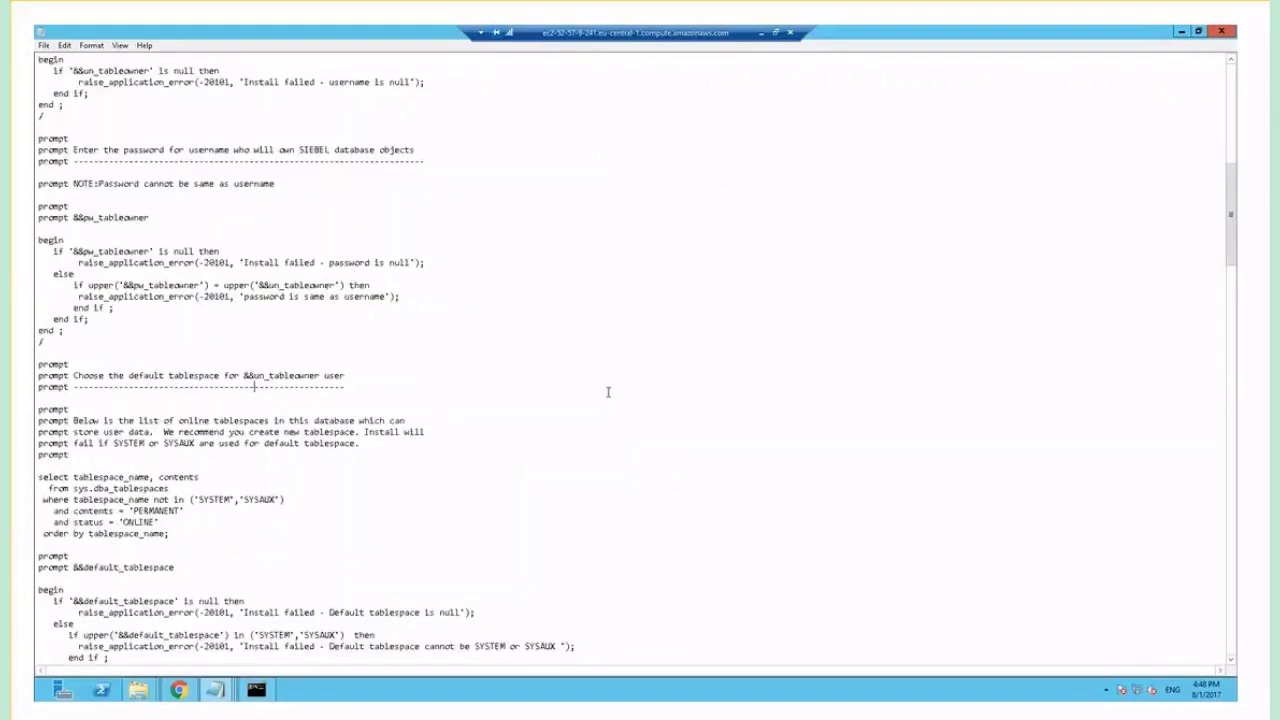
pyautogui.rightClick(298, 104)
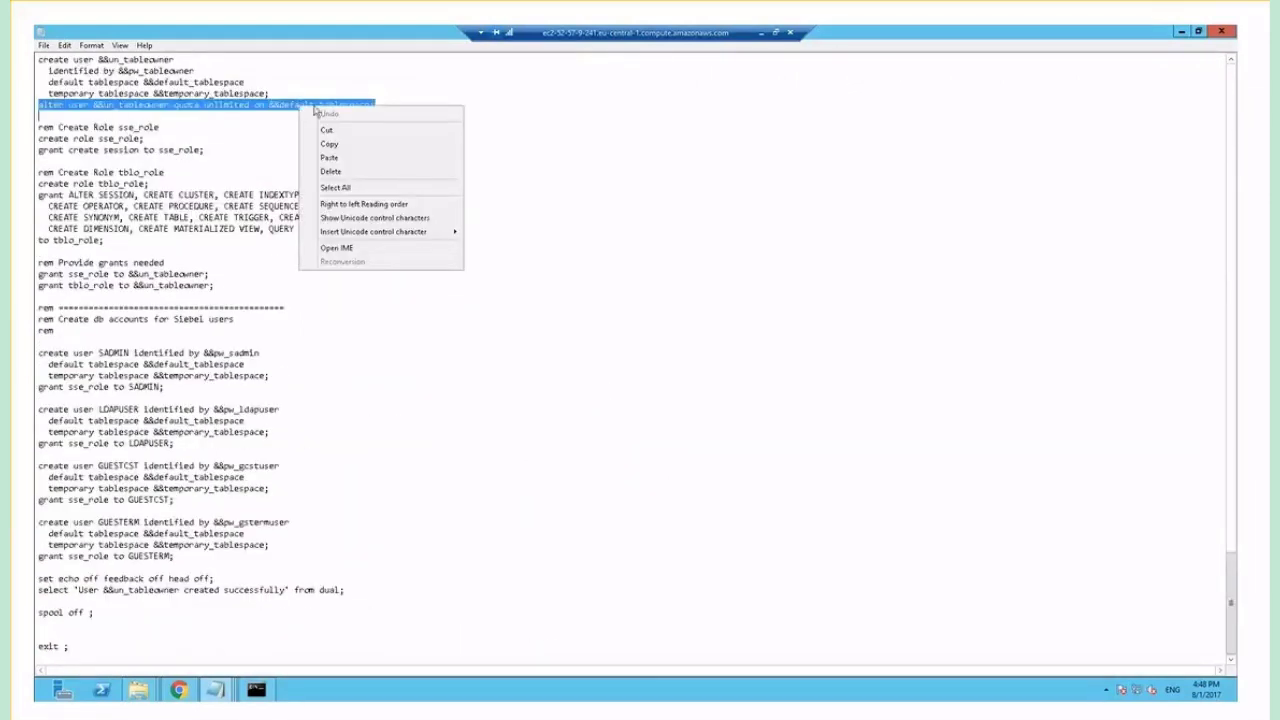
pyautogui.click(352, 148)
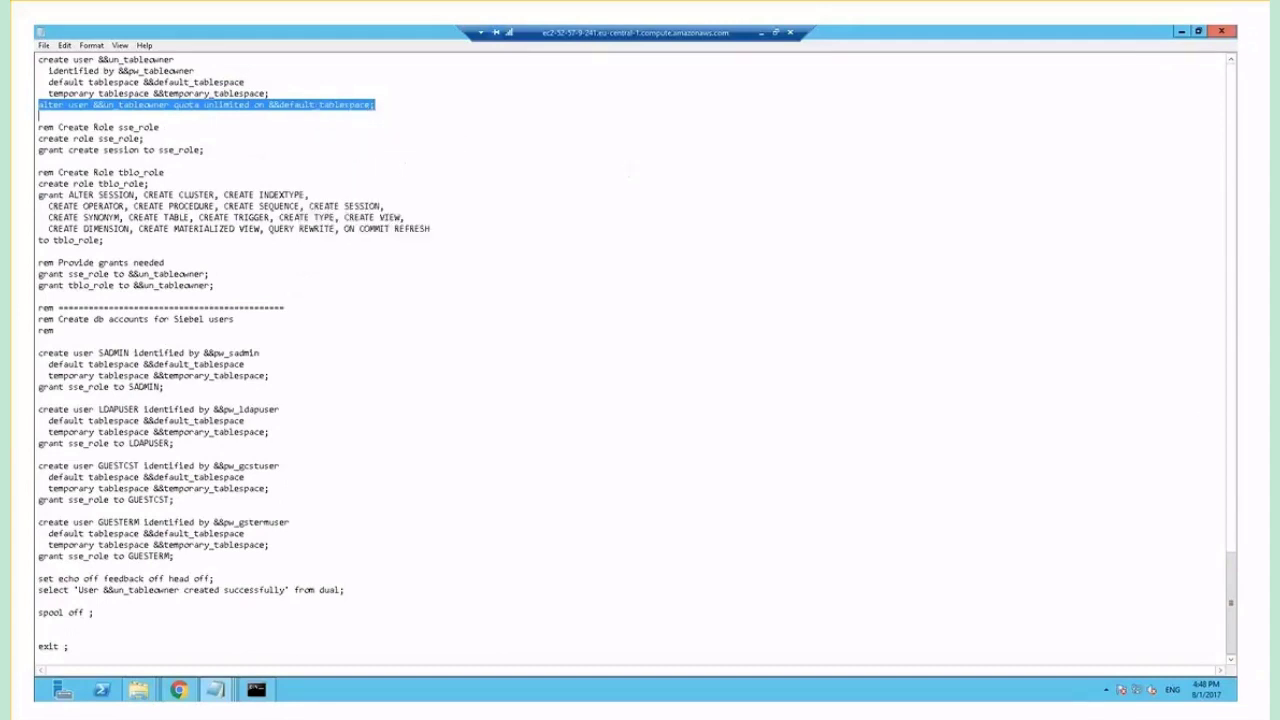
pyautogui.click(1233, 33)
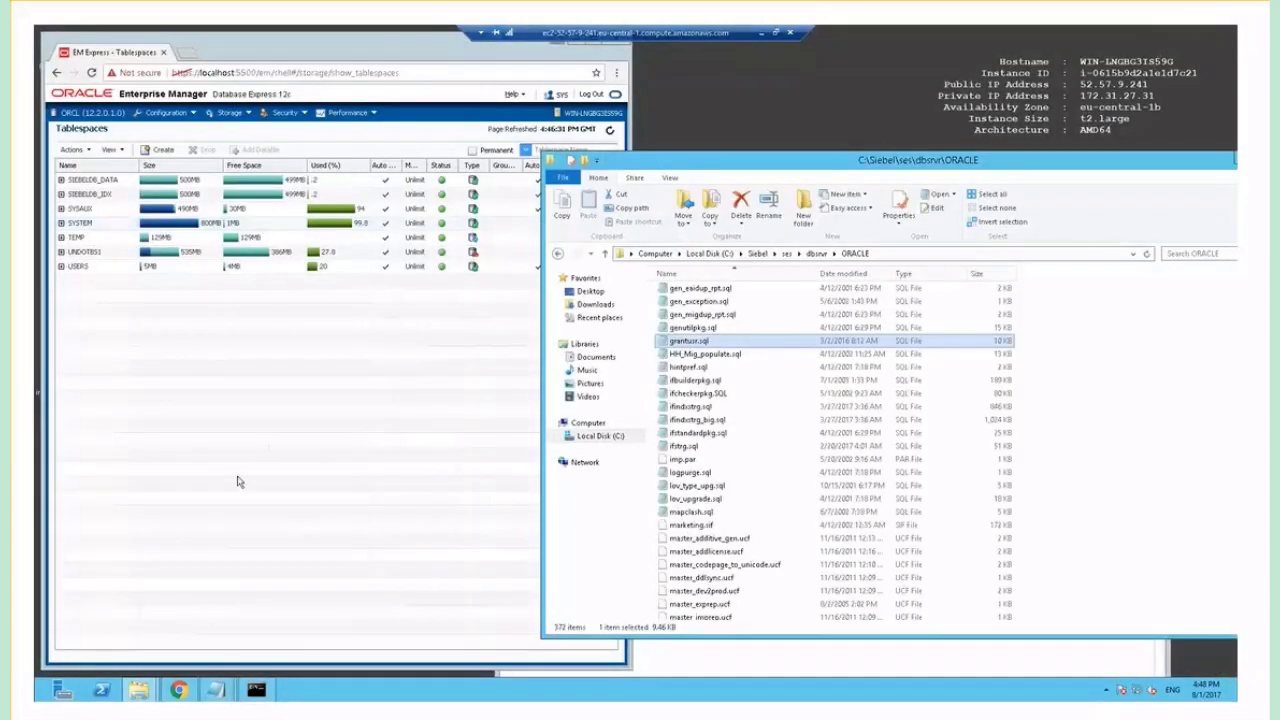
# Connect to orcl as SYSDBA in SQL*Plus and run c:\Siebel\ses\dbsrvr\ORACLE\grantusr.sql.
pyautogui.click(256, 689)
pyautogui.press('BackSpace')
pyautogui.press('BackSpace')
pyautogui.press('BackSpace')
pyautogui.write('sqlplus sys/Siebel17@orcl')
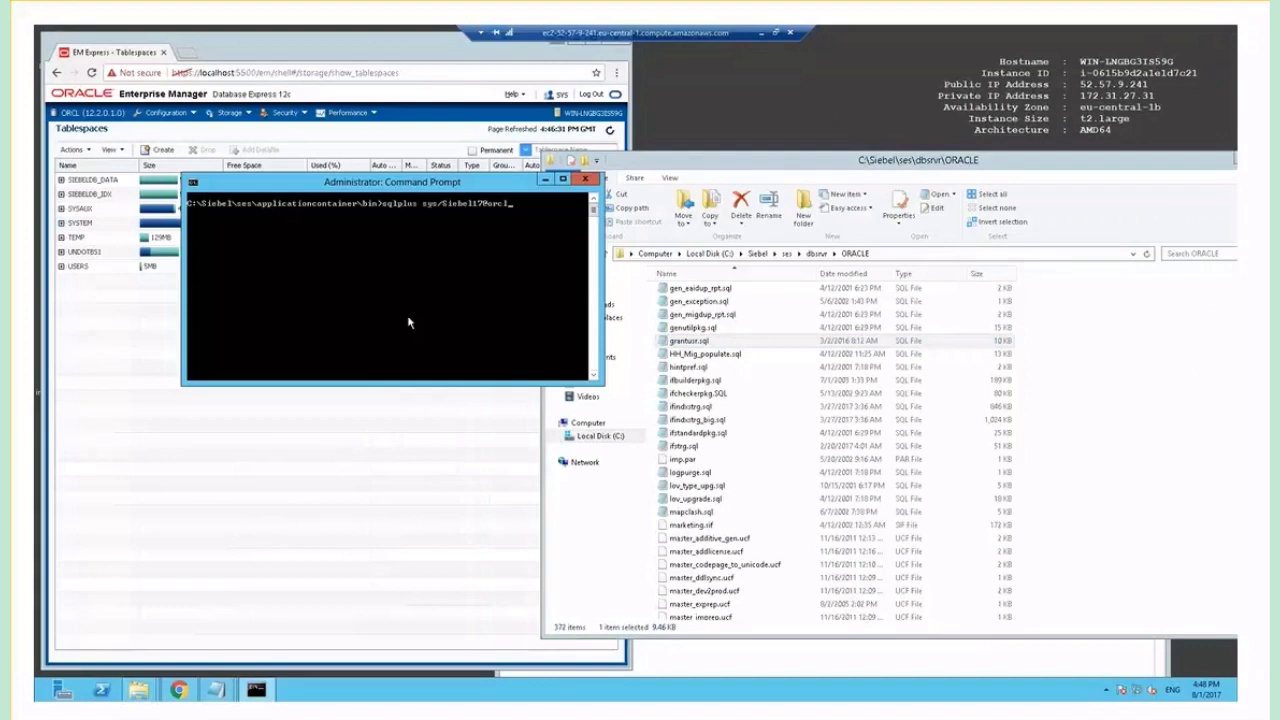
pyautogui.write(' as sysdba')
pyautogui.press('Return')
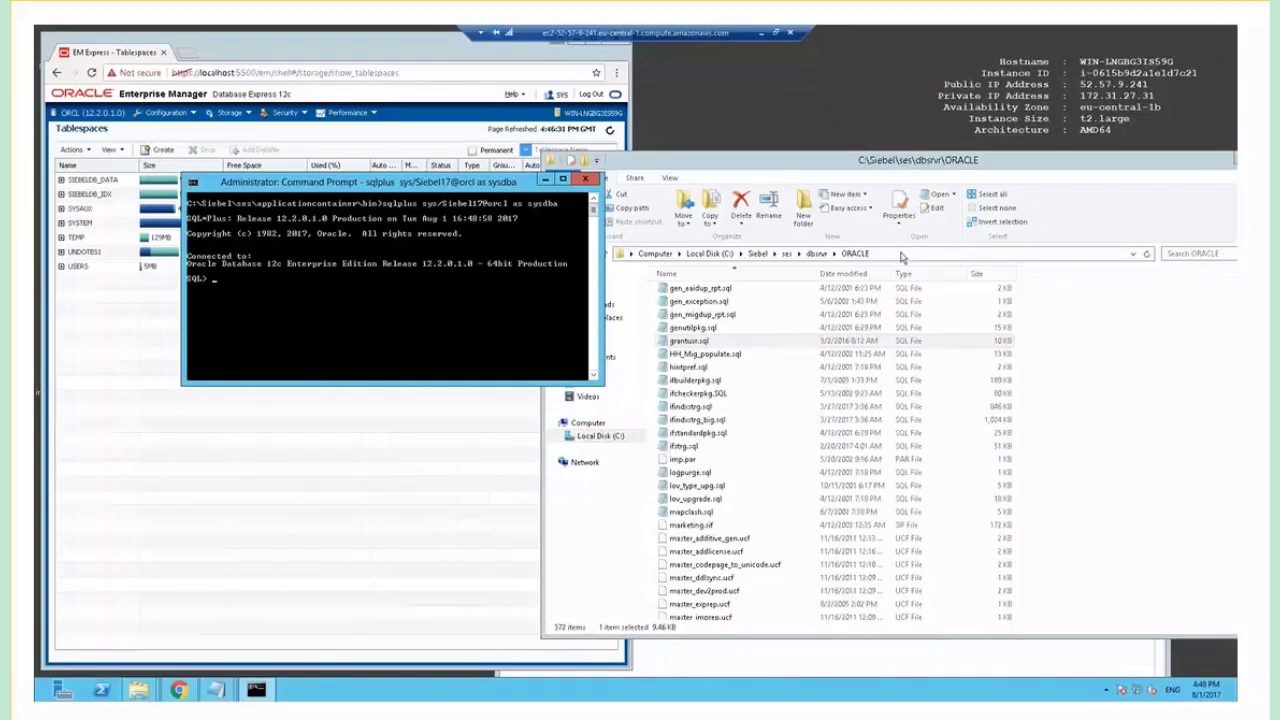
pyautogui.write('@c:\\Siebel\\ses\\dbsrvr\\ORACLE')
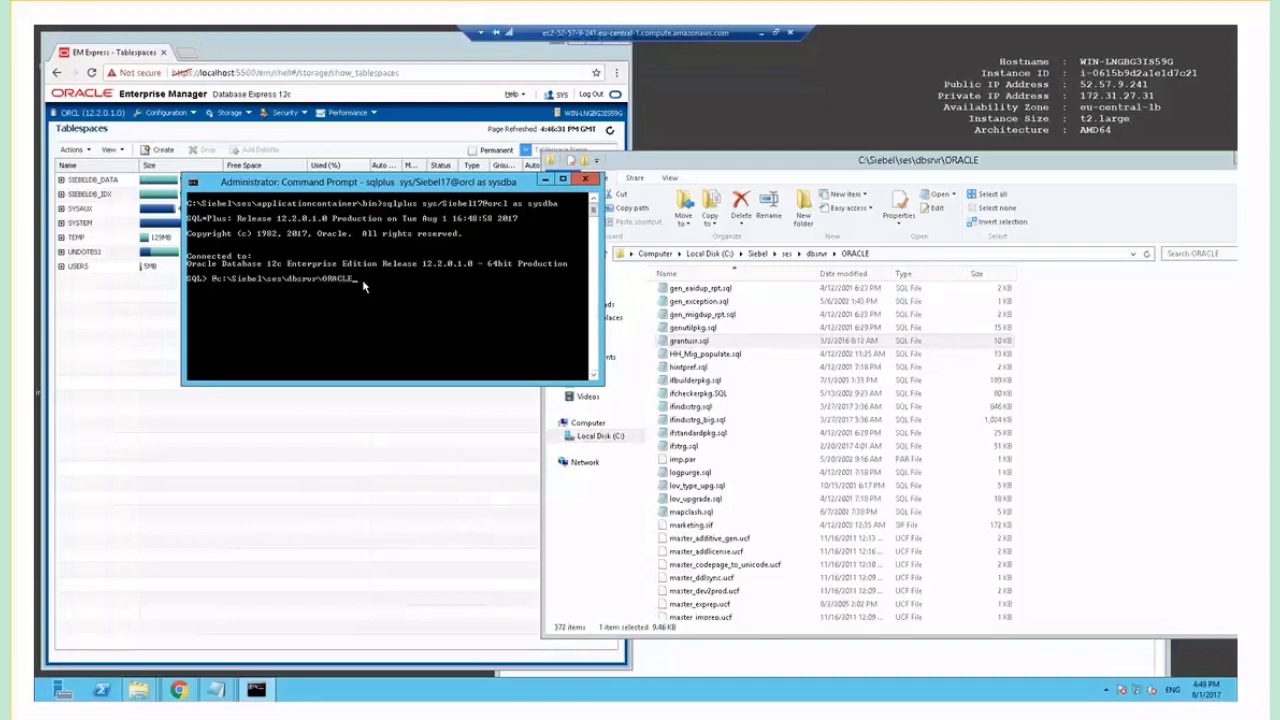
pyautogui.write('\\grantusr.sql')
pyautogui.press('Return')
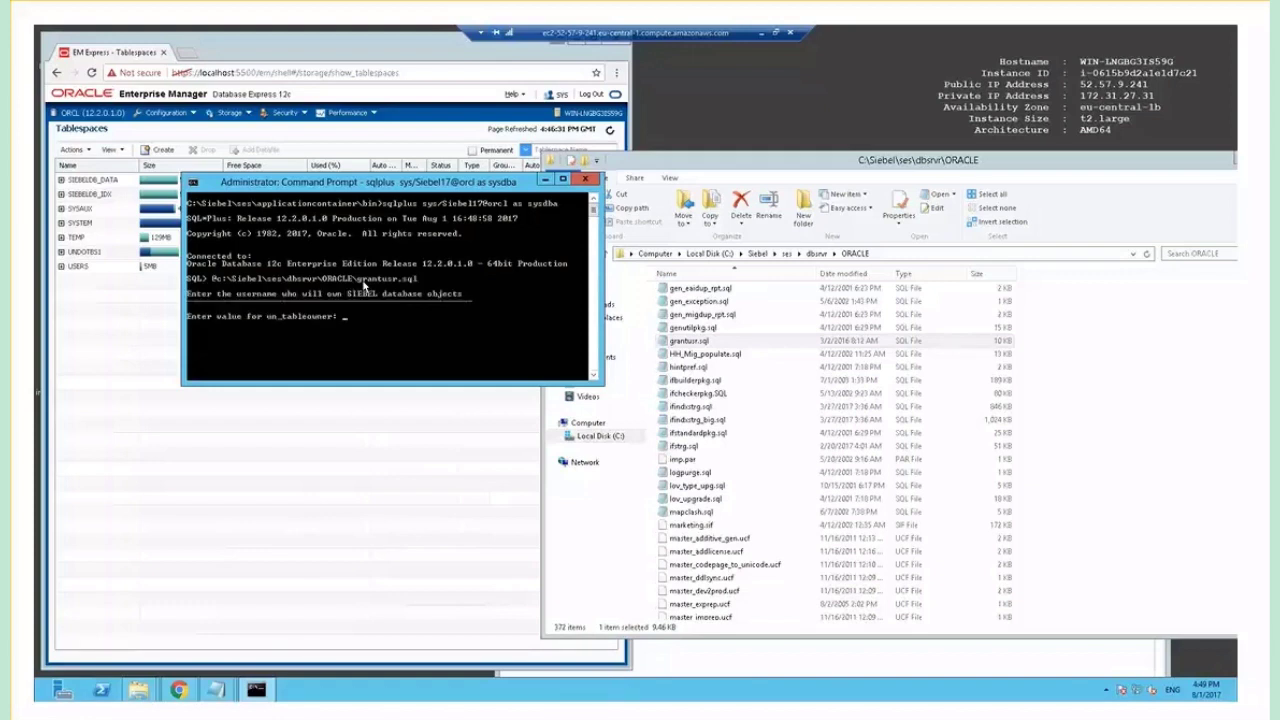
# Enter SIEBEL as table owner, its password, and SIEBELDB_DATA as the default tablespace.
pyautogui.write('SIEBEL')
pyautogui.press('Return')
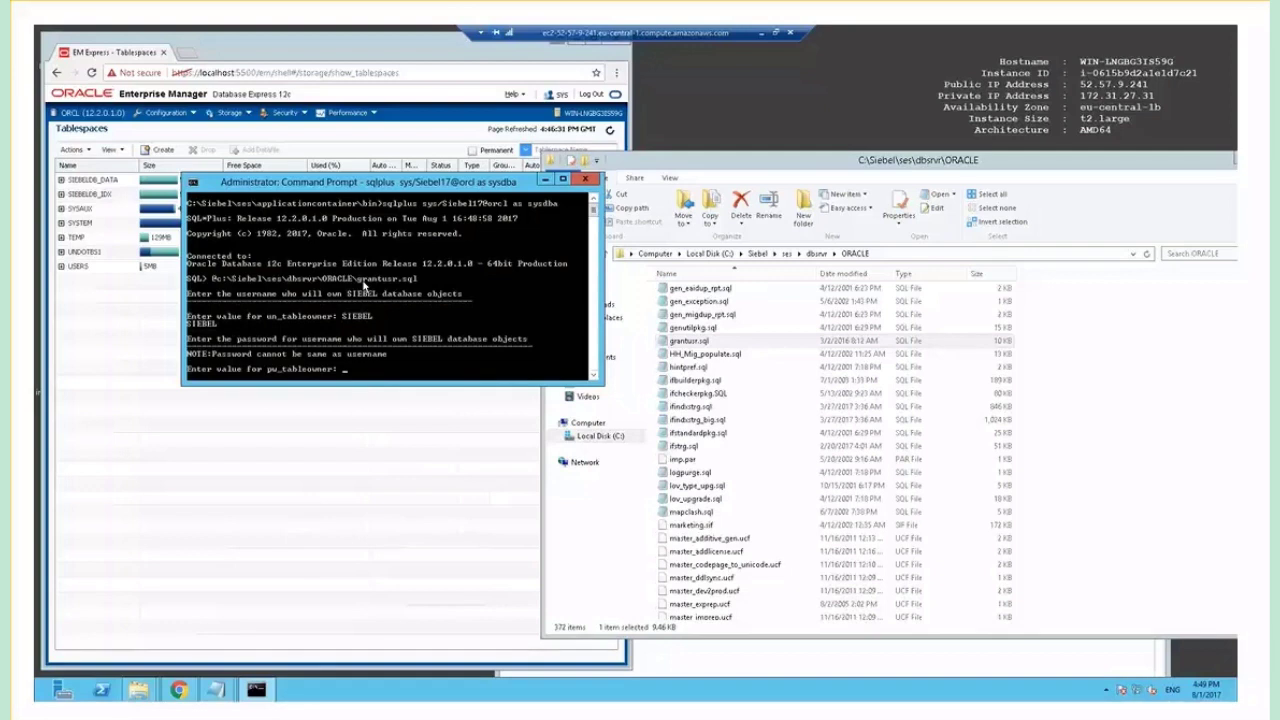
pyautogui.write('Siebel17')
pyautogui.press('Return')
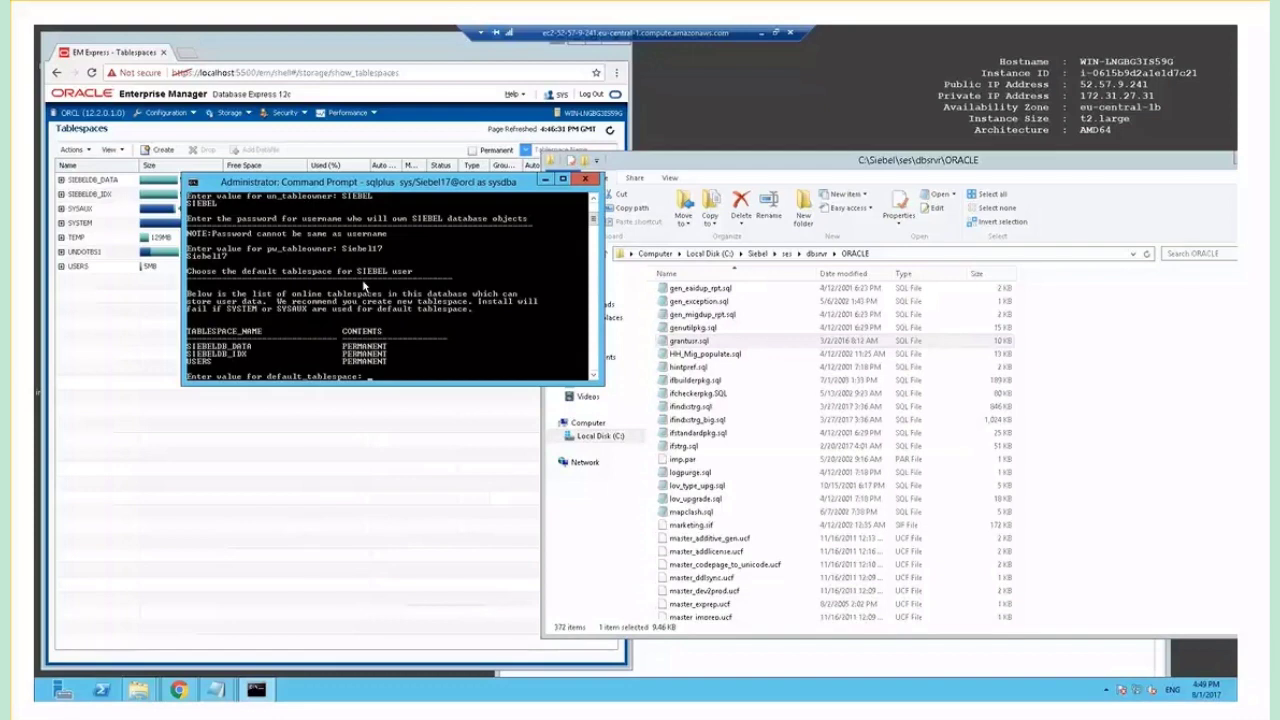
pyautogui.write('SIEBELDB_')
pyautogui.write('DATA')
pyautogui.press('Return')
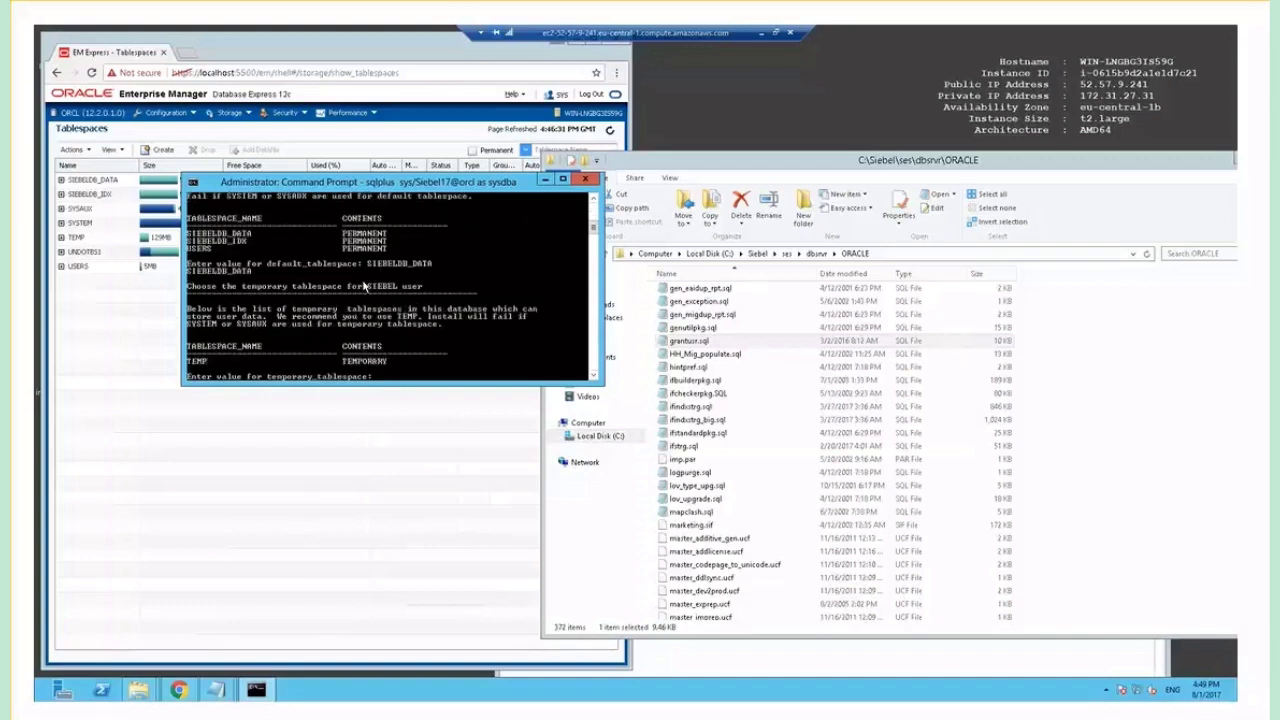
# Enter TEMP as temporary tablespace and passwords for SADMIN, LDAPUSER and GUESTCST.
pyautogui.write('TEMP')
pyautogui.press('Return')
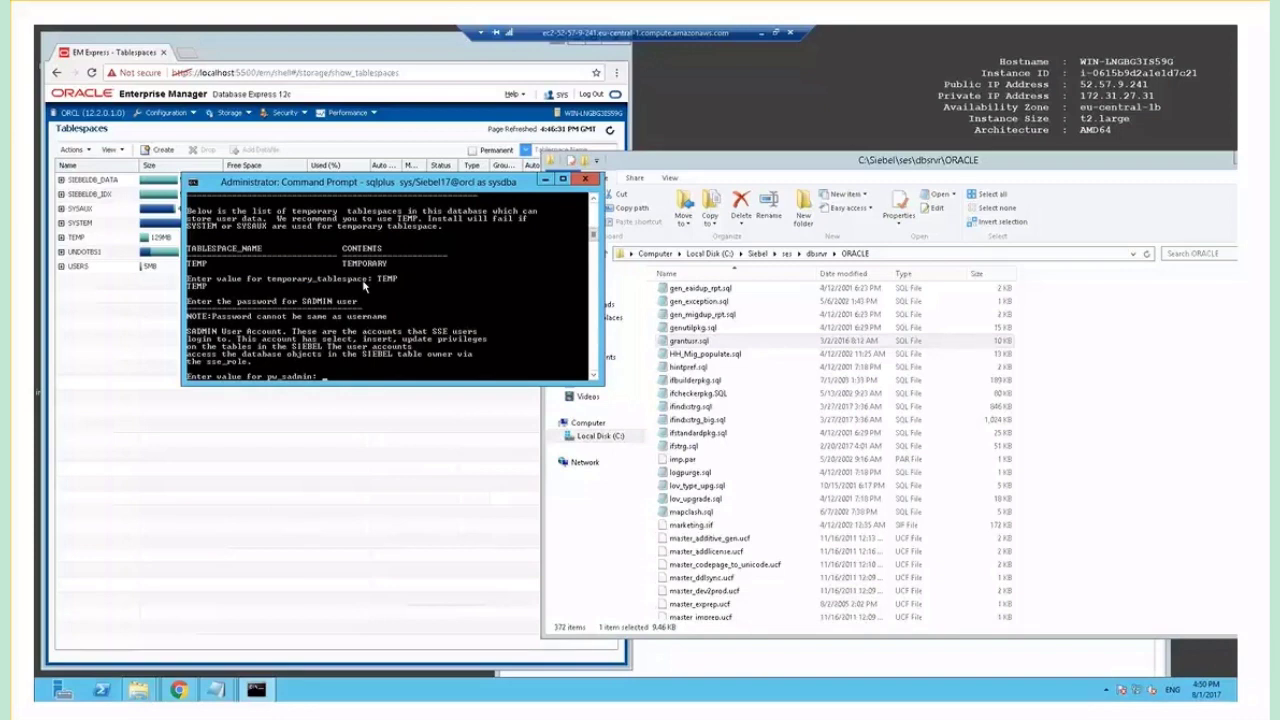
pyautogui.write('Siebel17')
pyautogui.press('Return')
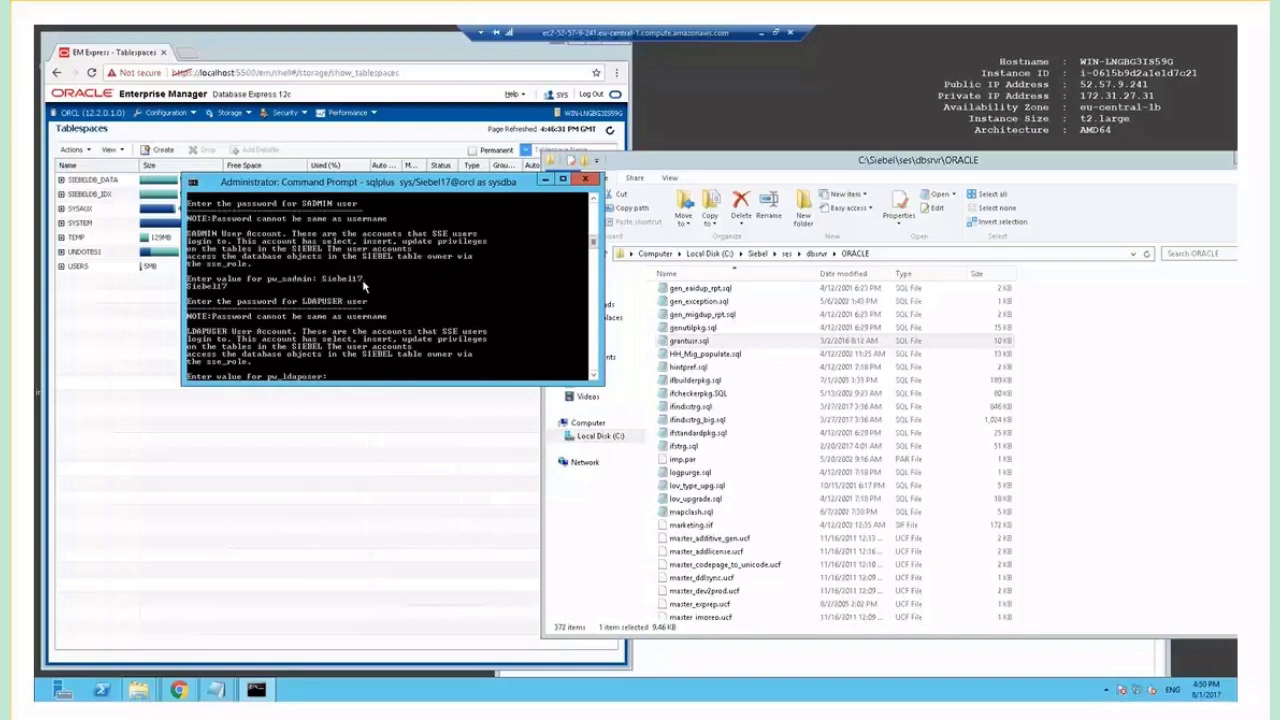
pyautogui.write('Siebel17')
pyautogui.press('Return')
pyautogui.write('S')
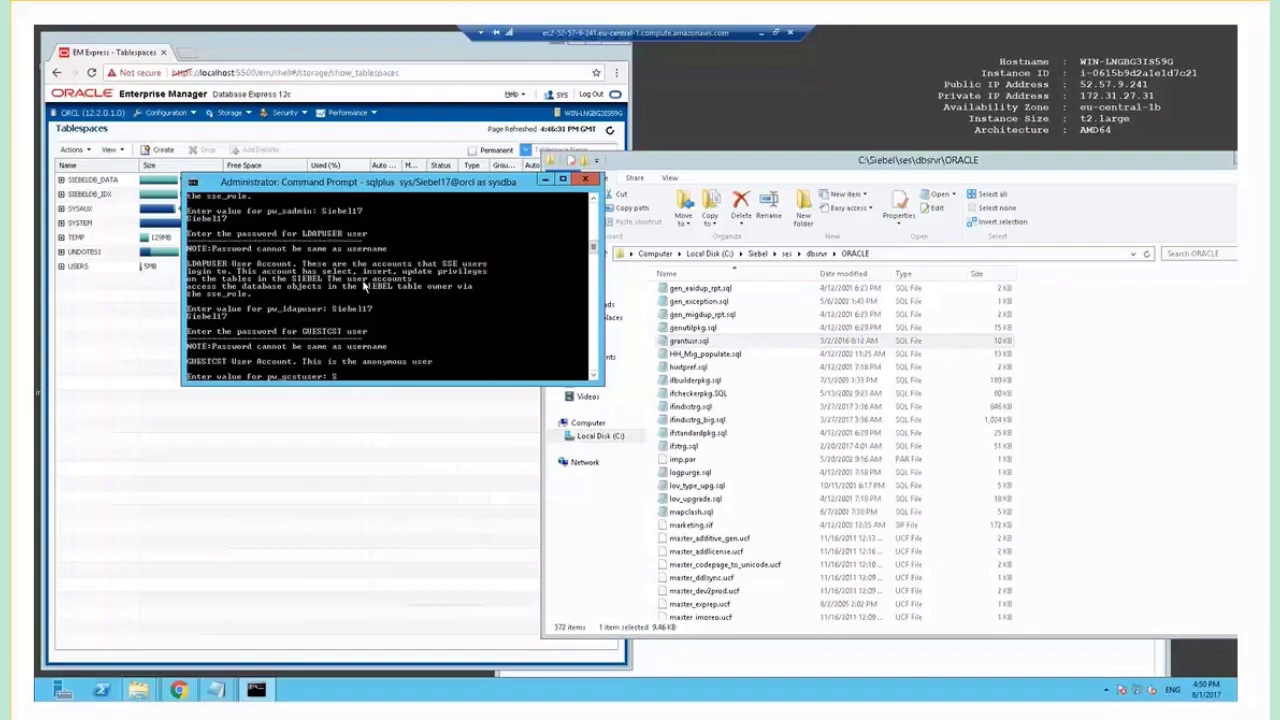
pyautogui.write('iebel17')
pyautogui.press('Return')
pyautogui.write('Siebel17')
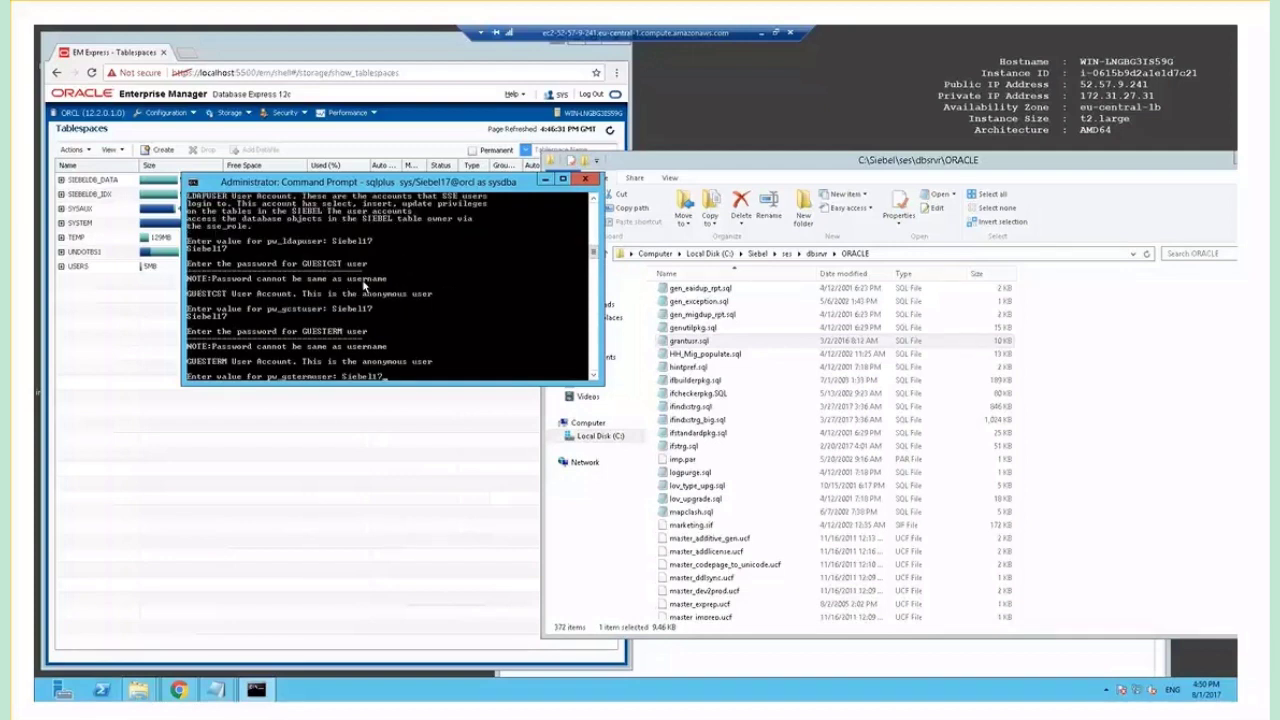
# Give the GUESTERM password, let grantusr.sql complete, and reconnect to orcl as SYSDBA.
pyautogui.press('Return')
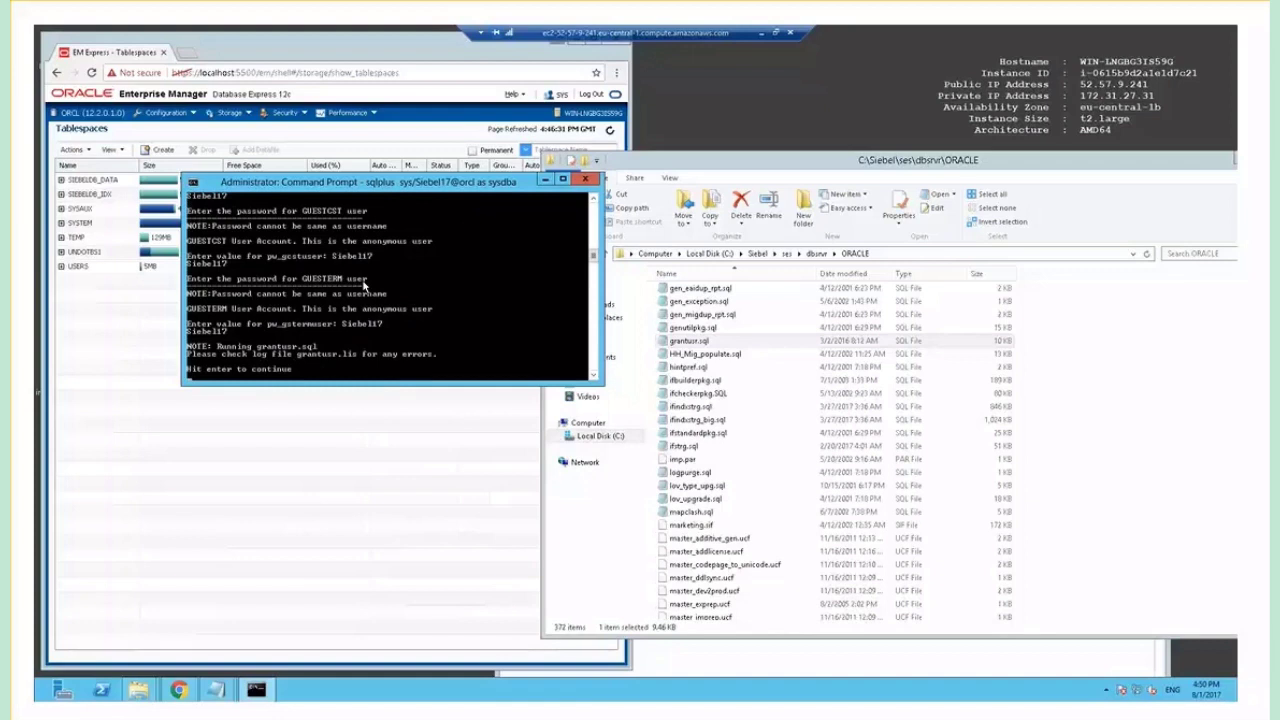
pyautogui.press('Return')
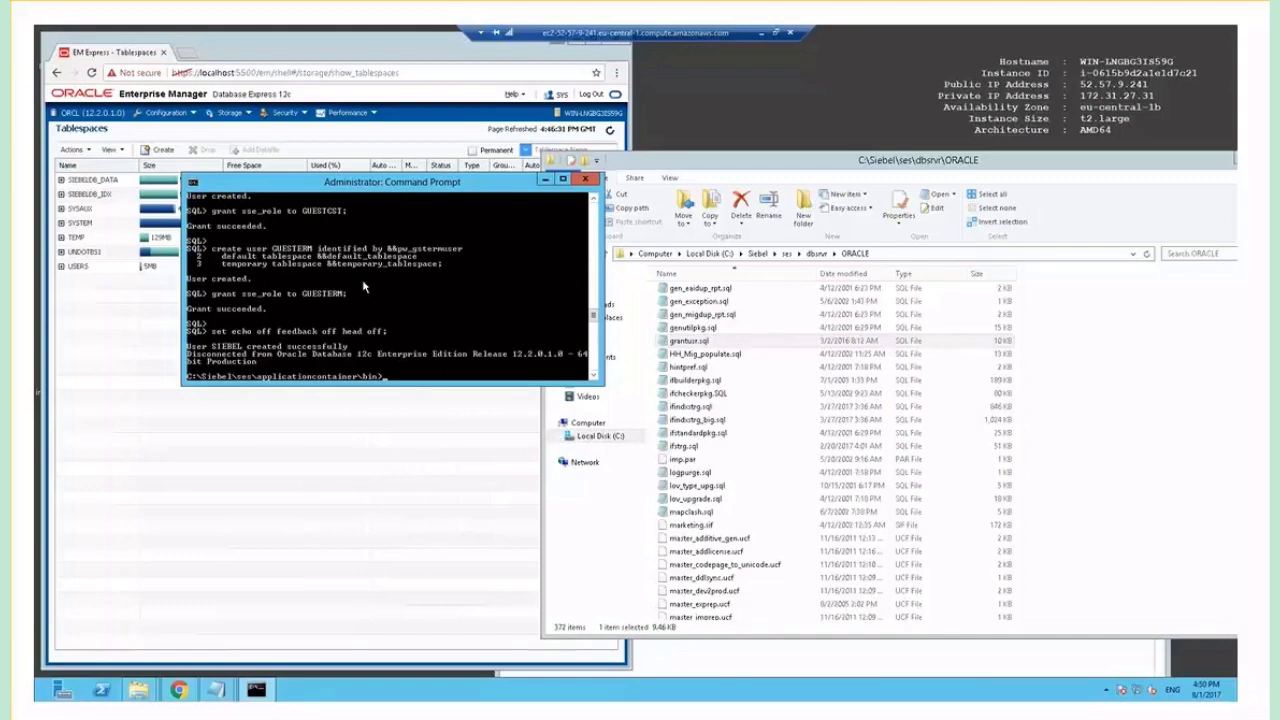
pyautogui.write('sqlplus sys/Siebel17@orcl as sysdba')
pyautogui.press('Return')
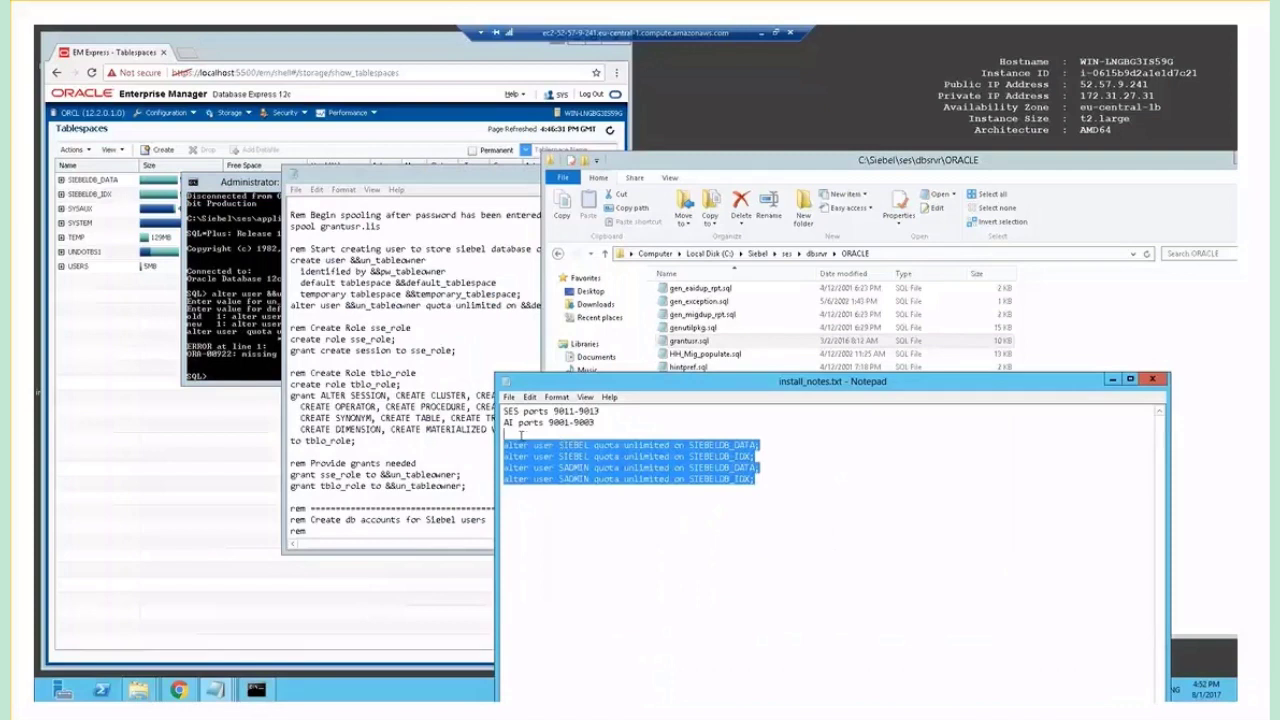
# Paste and run the four ALTER USER unlimited-quota commands, then exit SQL*Plus.
pyautogui.rightClick(232, 292)
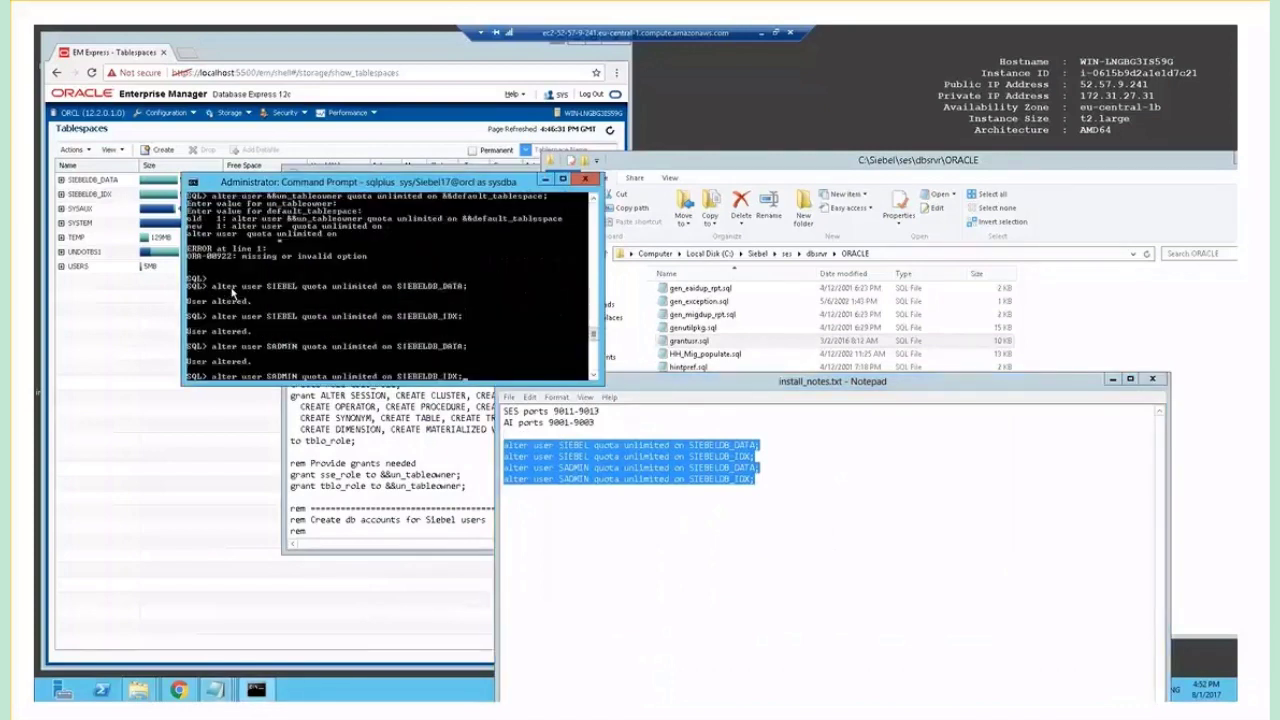
pyautogui.press('Return')
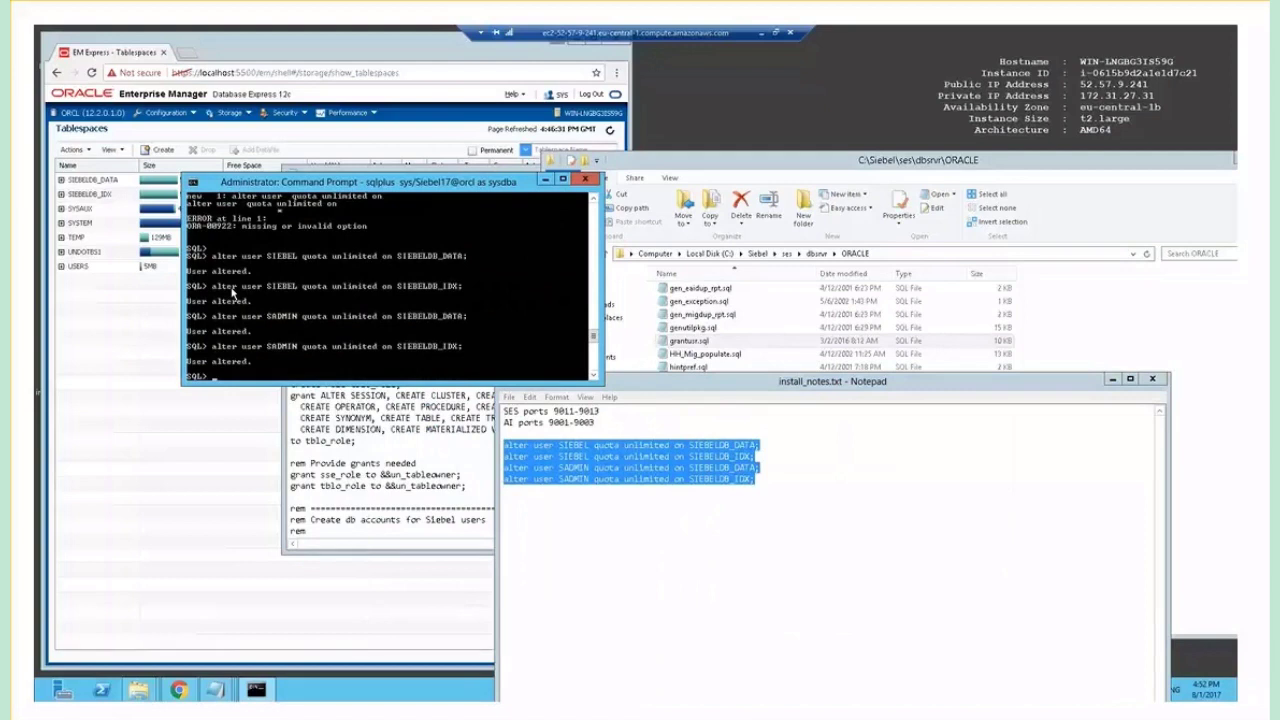
pyautogui.write('e')
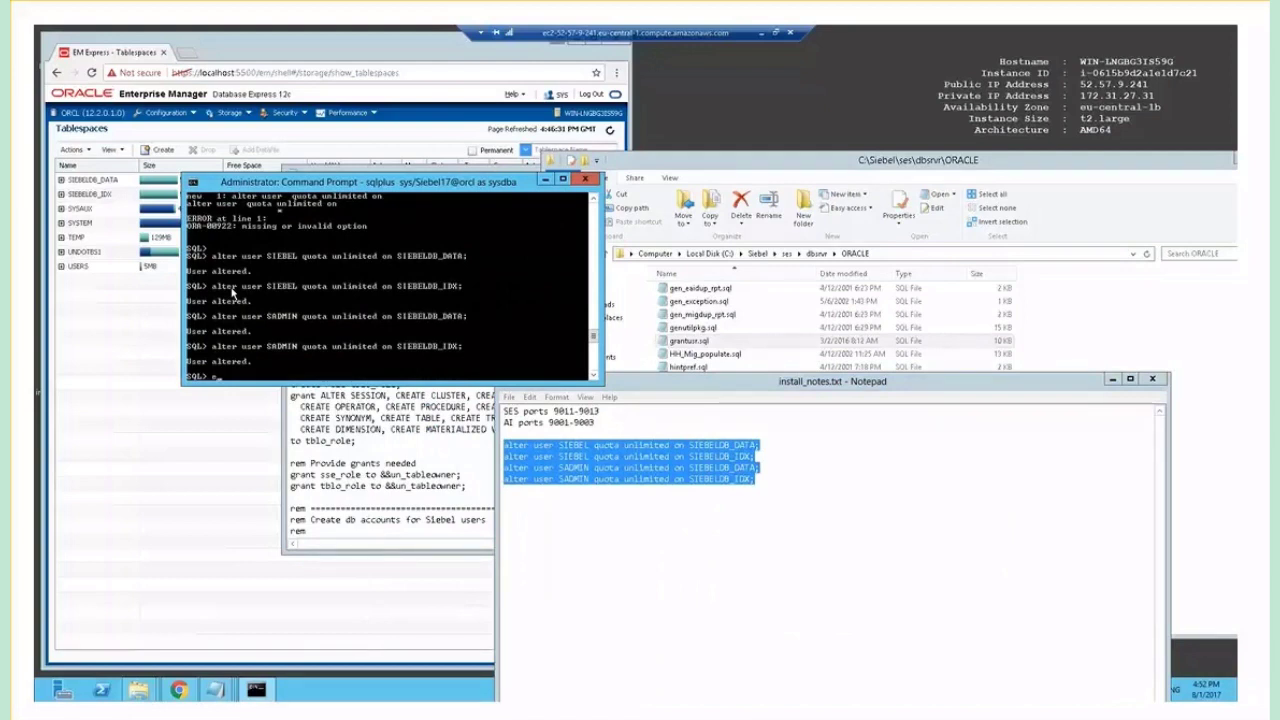
pyautogui.write('x')
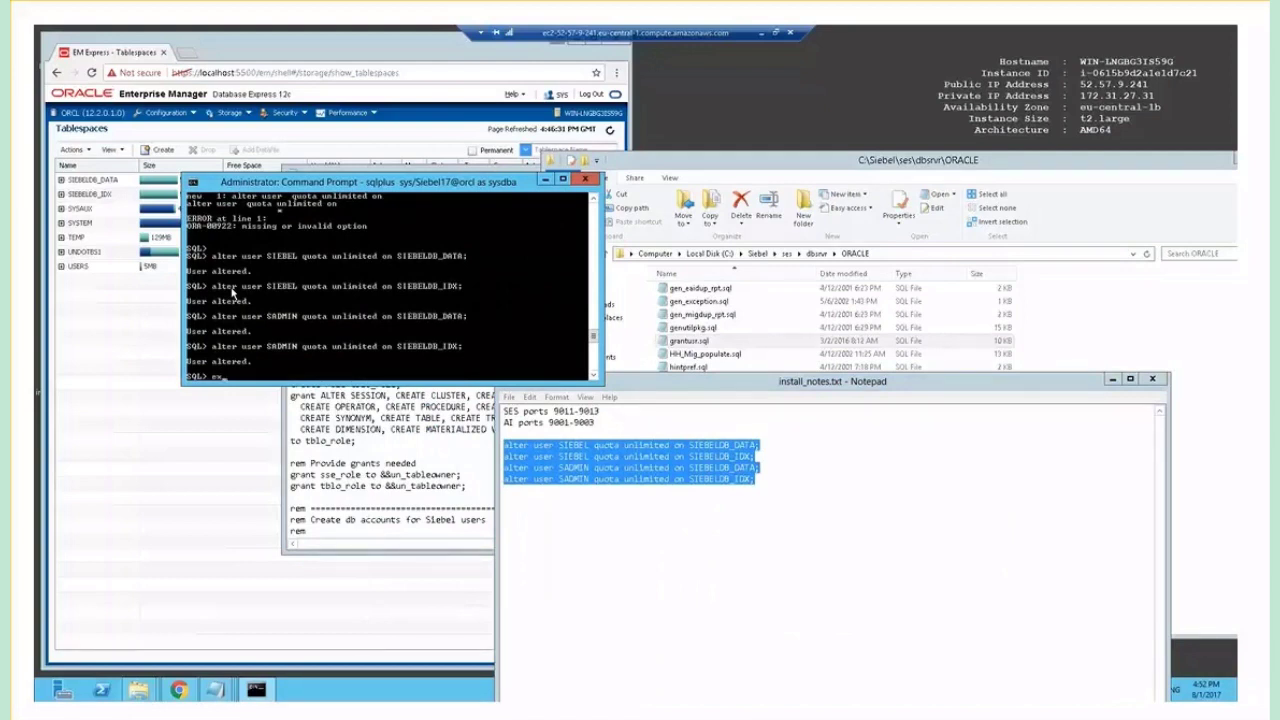
pyautogui.write('it')
pyautogui.press('Return')
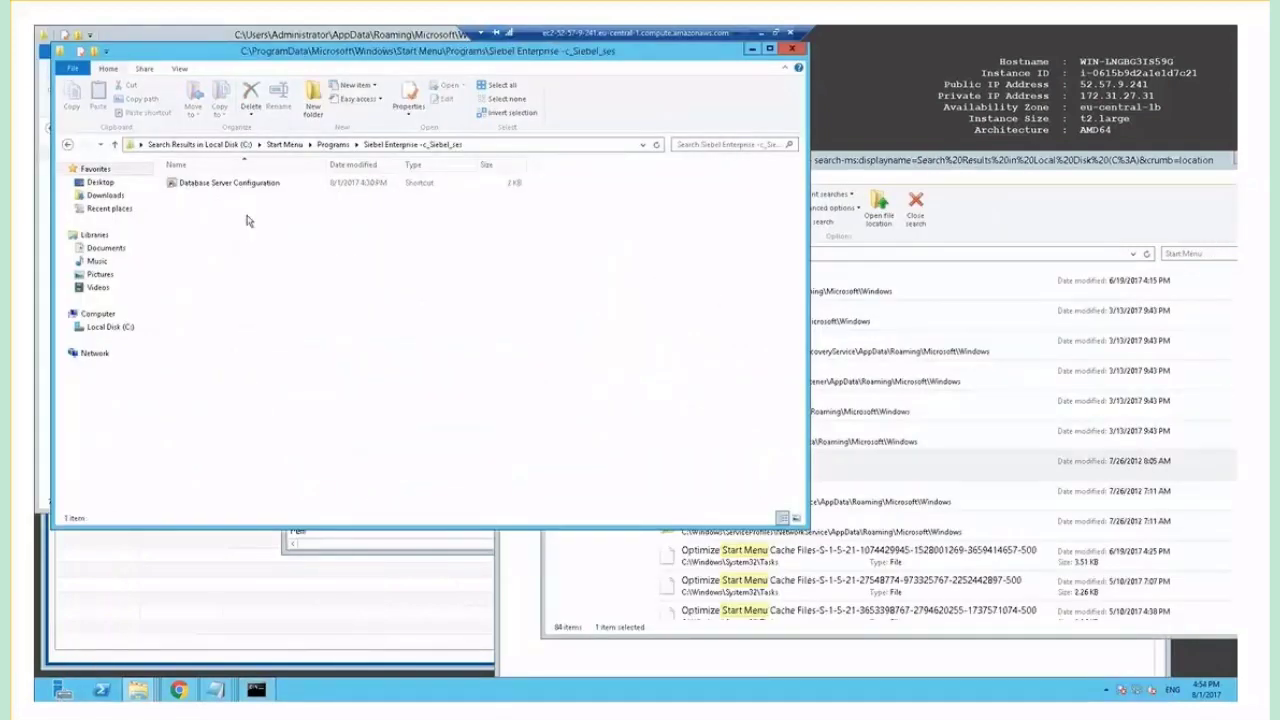
# Launch Database Server Configuration, accepting directories, Oracle Enterprise Edition and the Install Database operation.
pyautogui.doubleClick(230, 184)
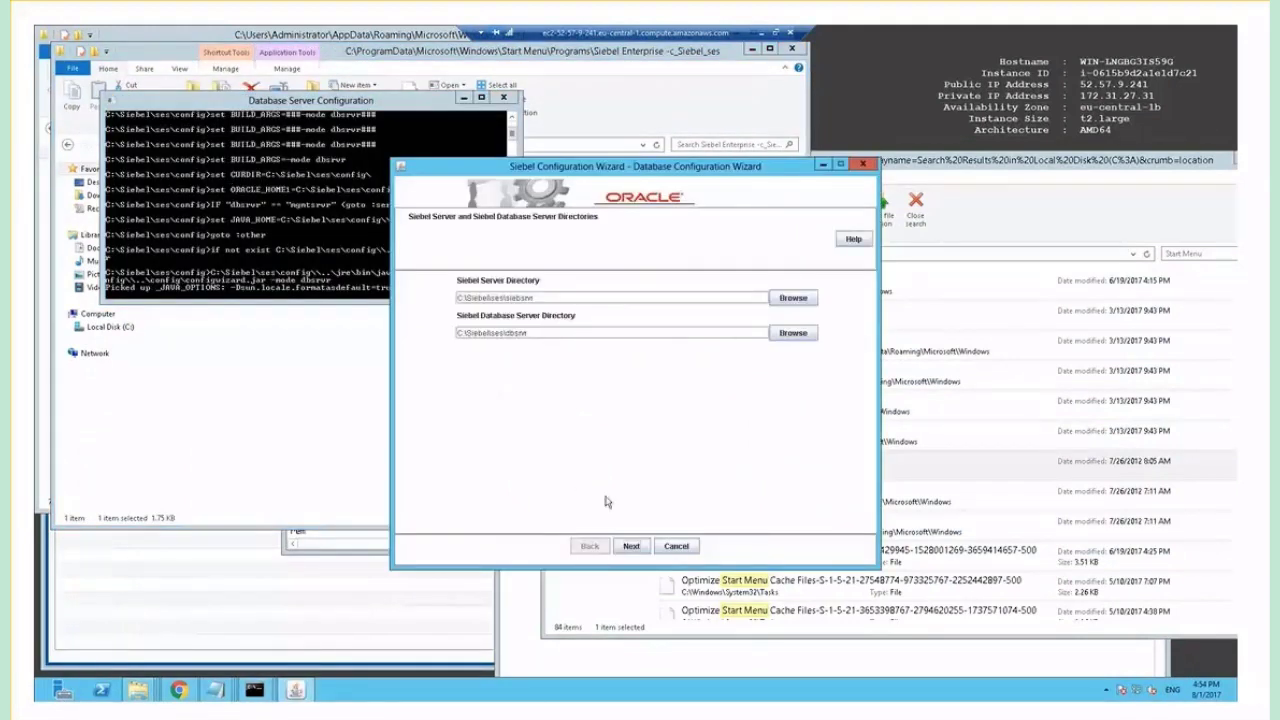
pyautogui.click(632, 546)
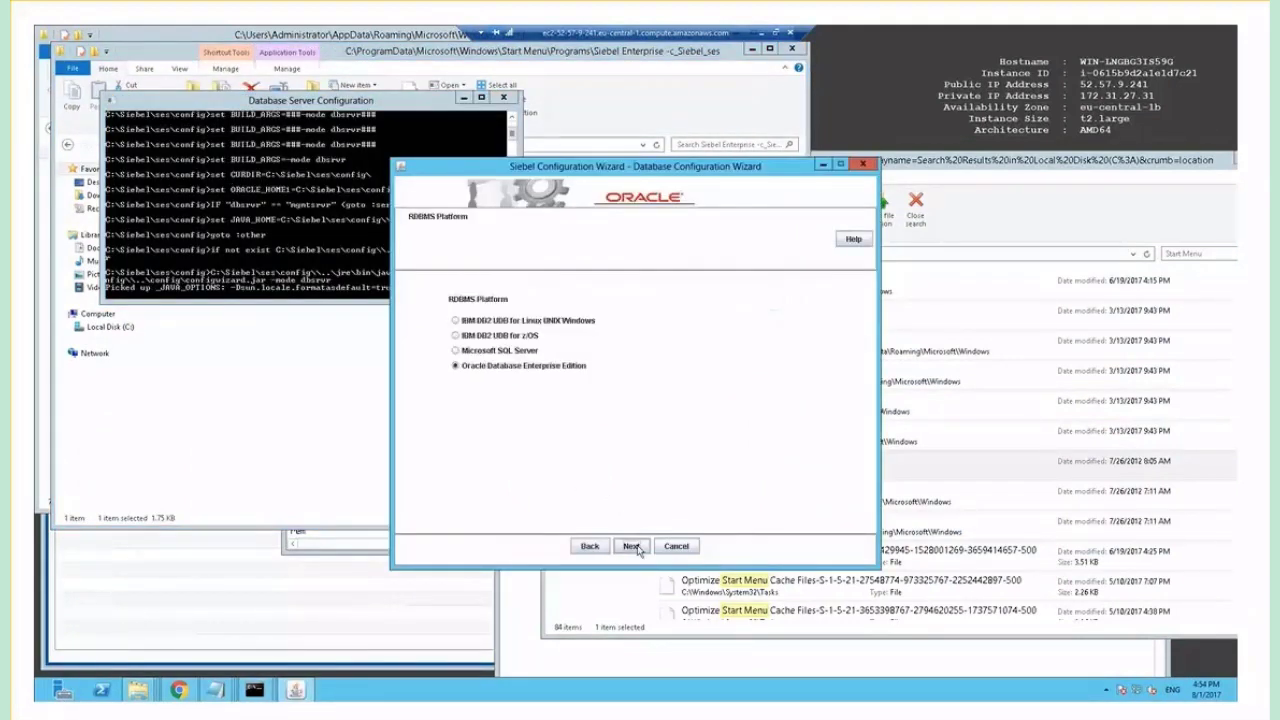
pyautogui.click(632, 546)
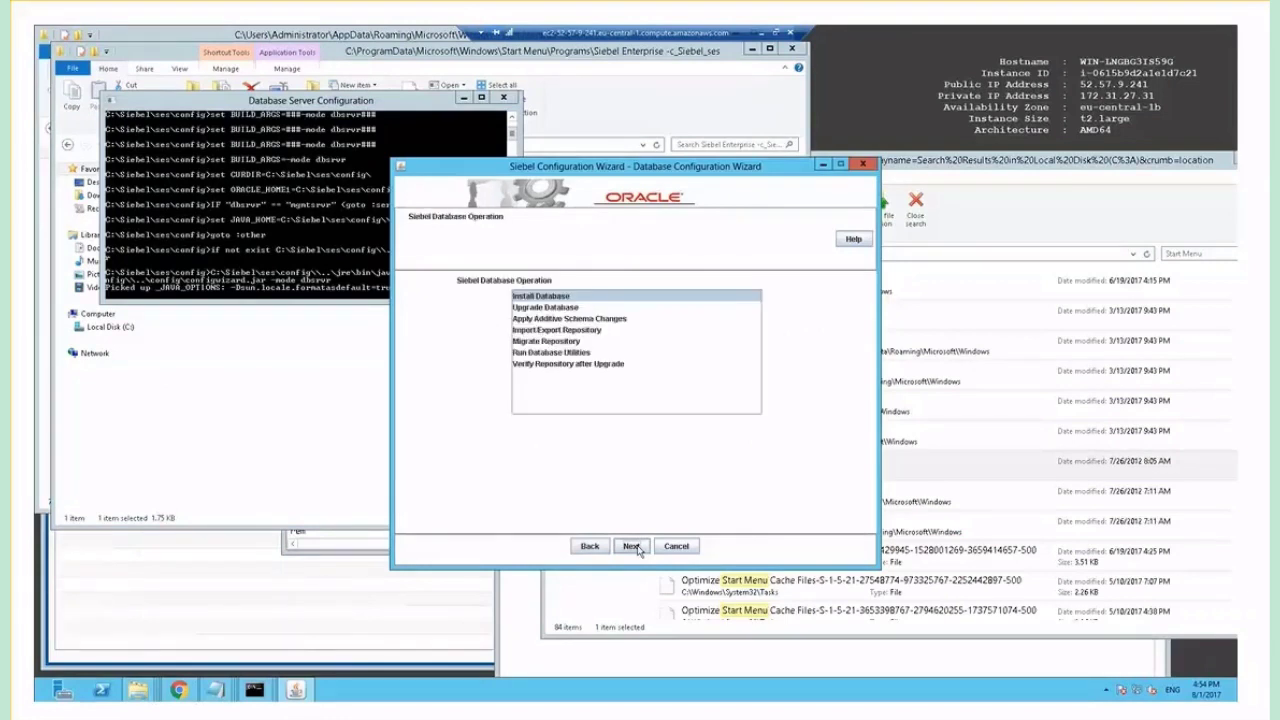
pyautogui.click(632, 546)
pyautogui.click(632, 546)
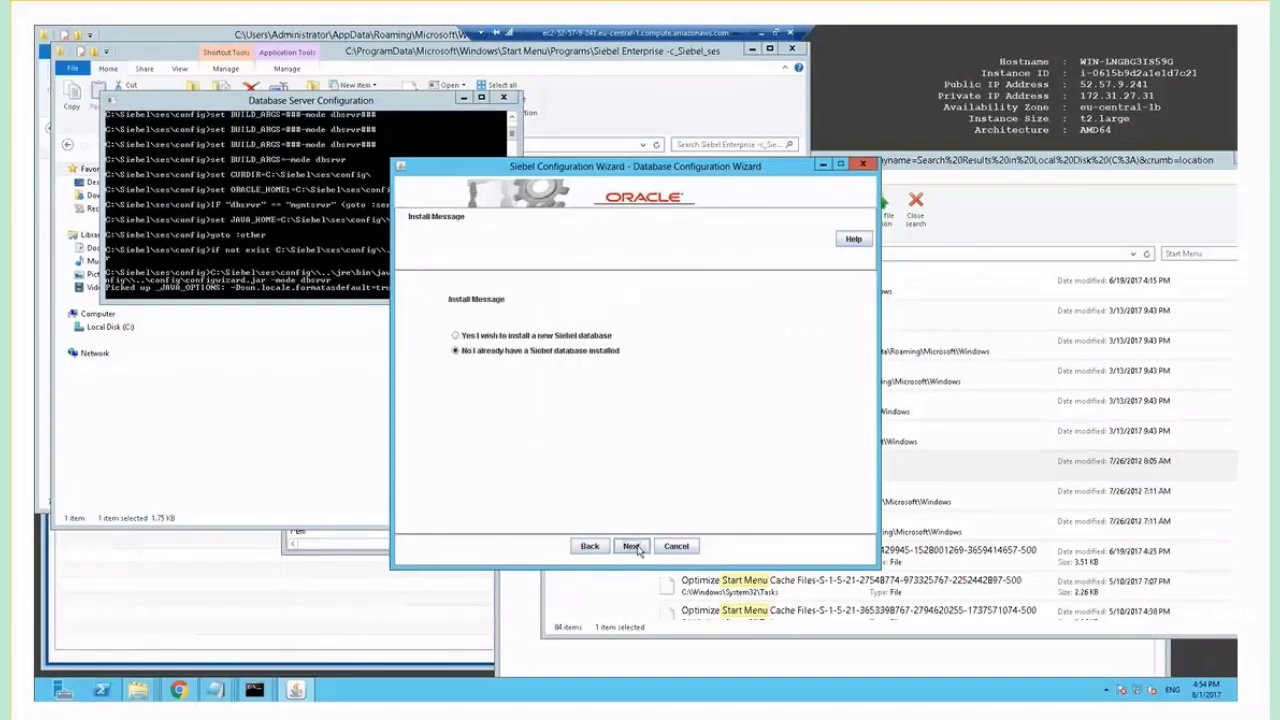
# Choose to install a new Siebel database and confirm GRANTUSR.SQL has been run.
pyautogui.click(601, 338)
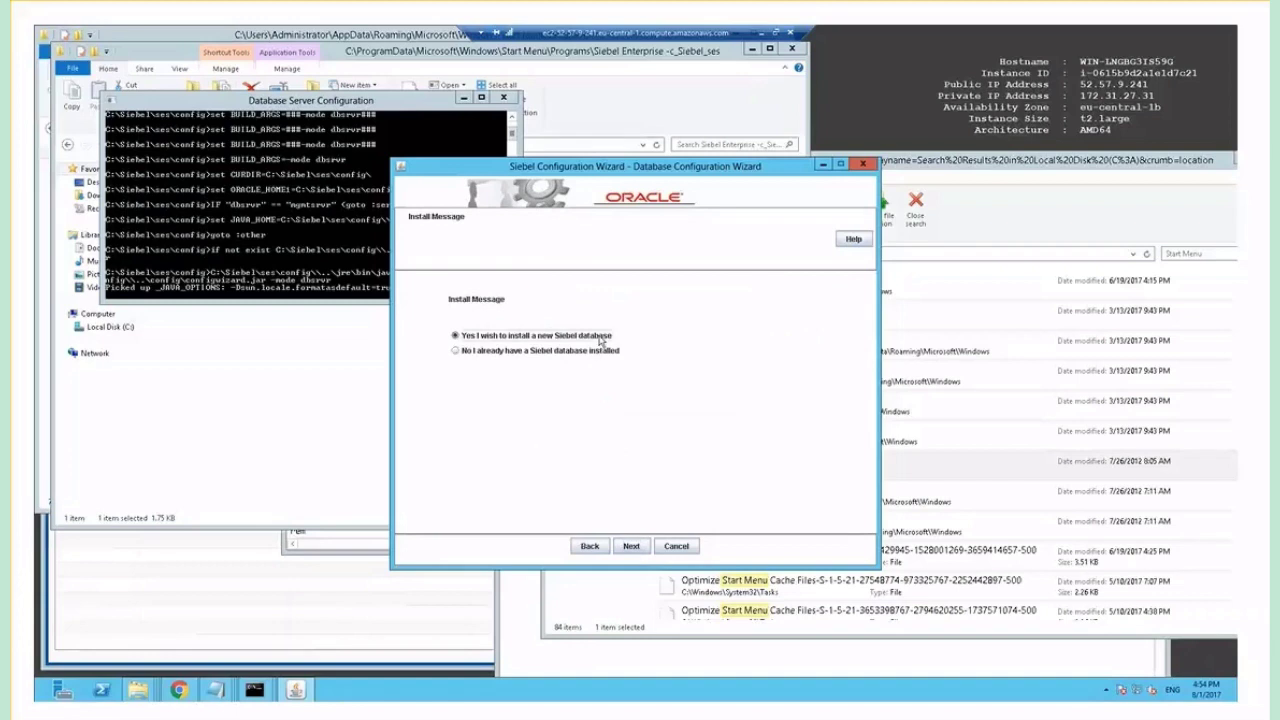
pyautogui.click(631, 546)
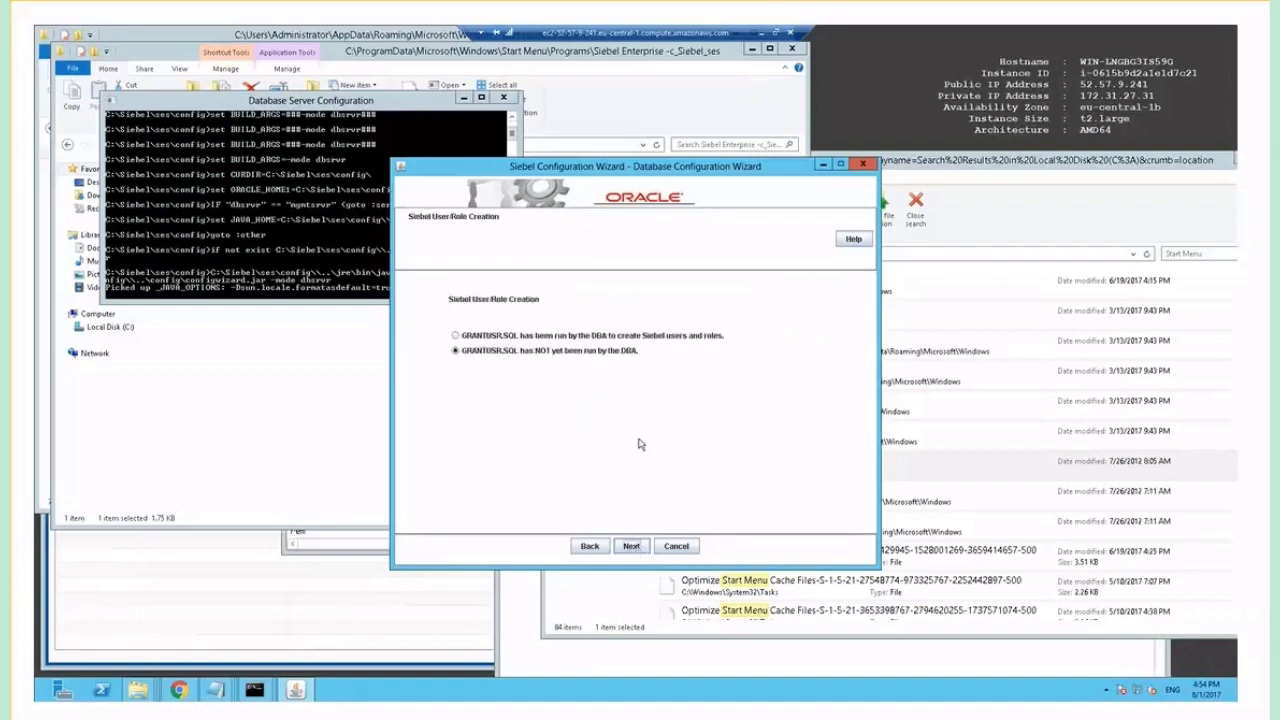
pyautogui.click(636, 336)
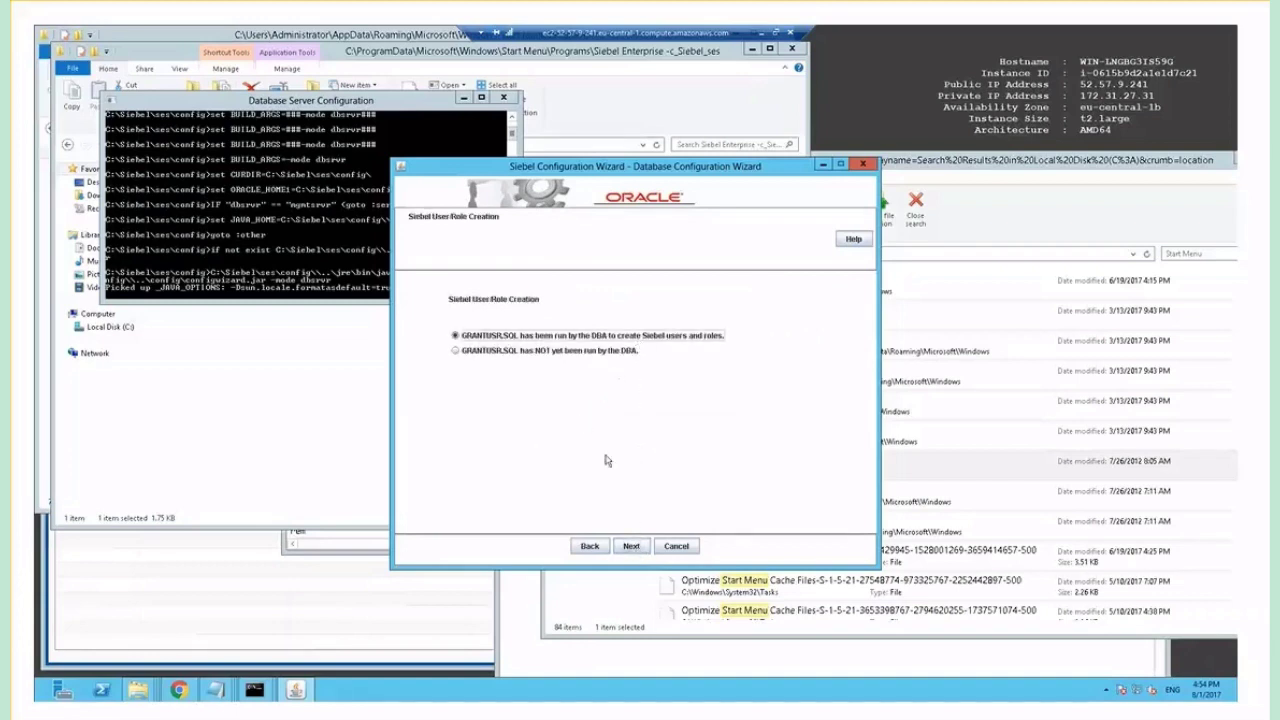
pyautogui.click(632, 546)
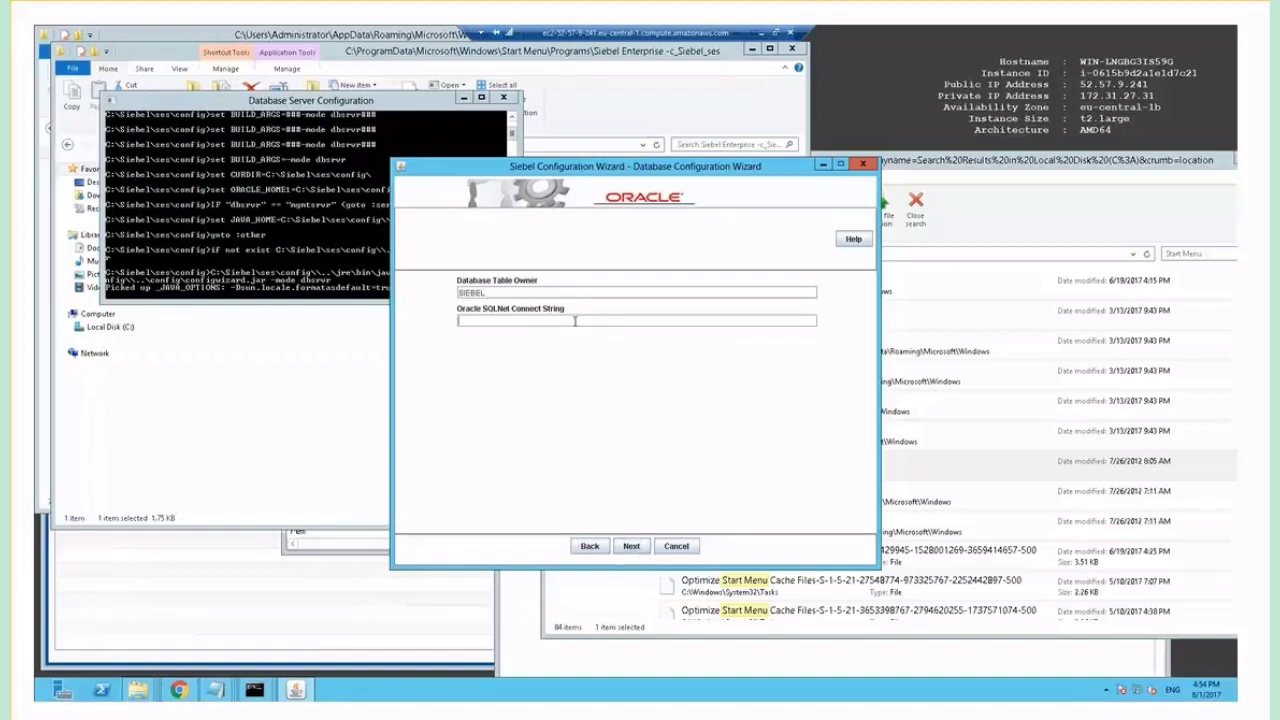
# Enter orcl as connect string, keep UNICODE encoding, and supply the SADMIN database user credentials.
pyautogui.write('orcl')
pyautogui.click(634, 547)
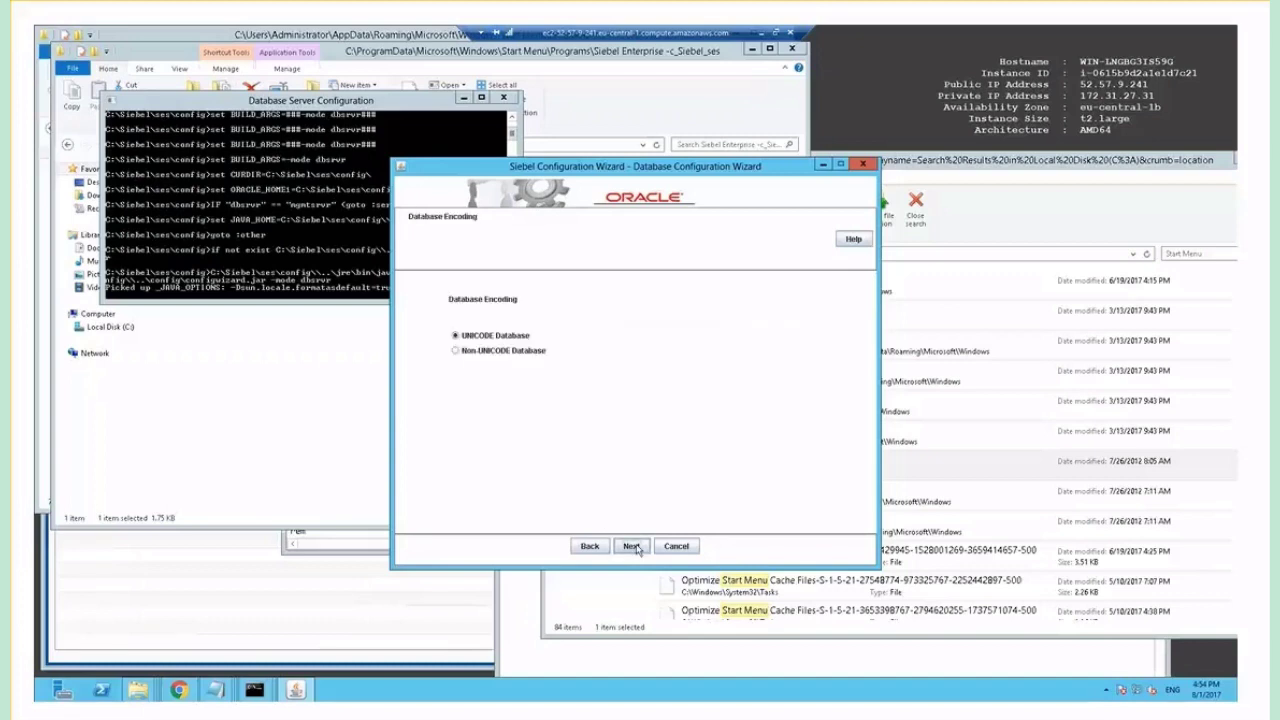
pyautogui.click(634, 547)
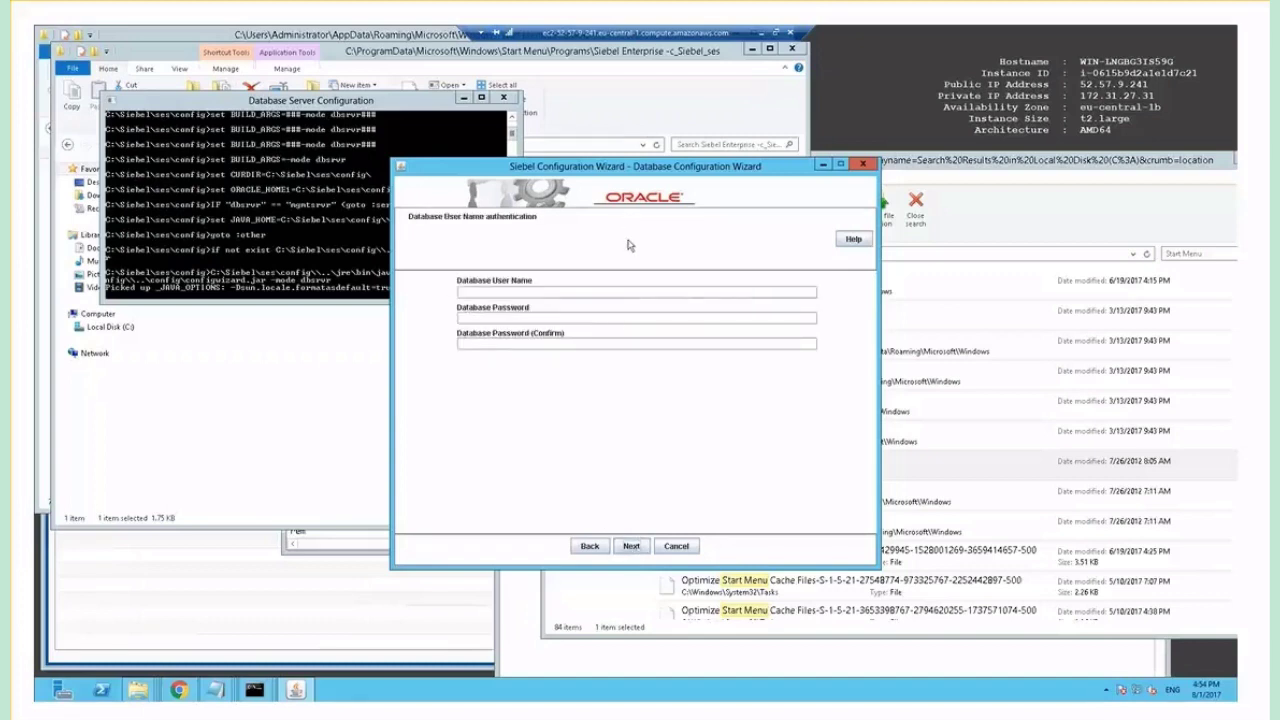
pyautogui.click(624, 292)
pyautogui.write('SADMIN')
pyautogui.write('••••••••')
pyautogui.write('••••••••')
pyautogui.click(631, 546)
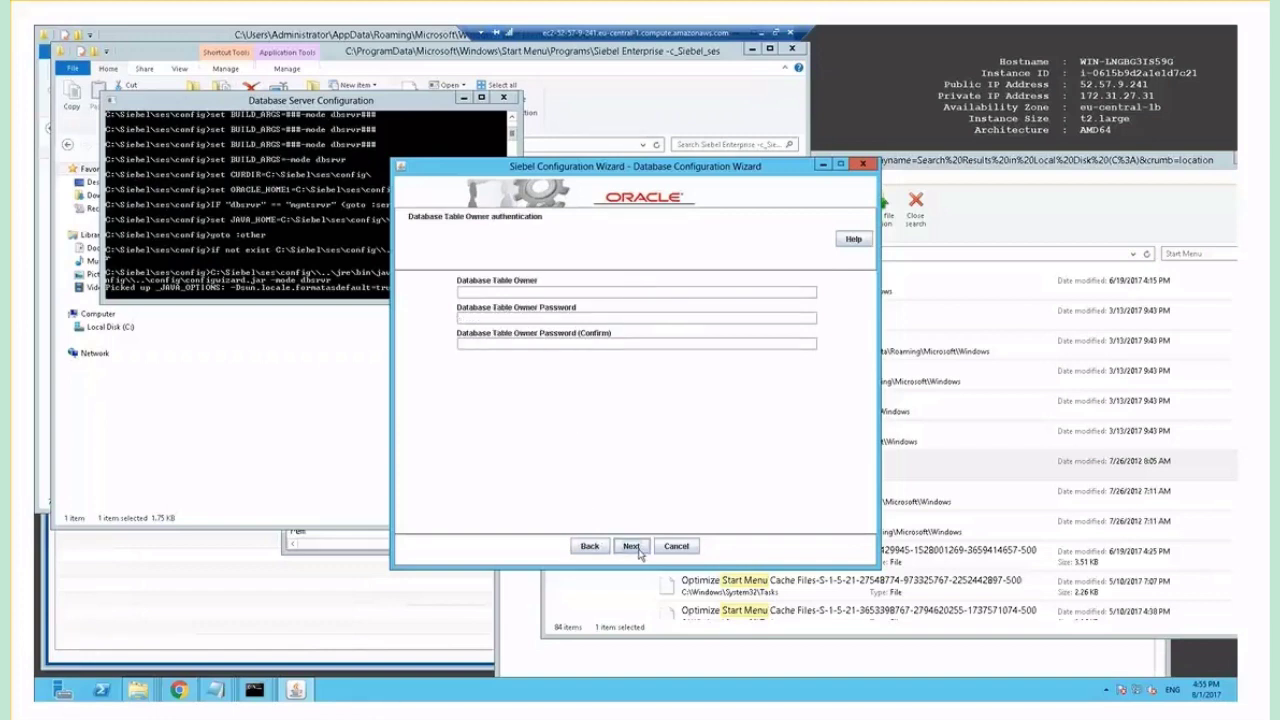
# Set SIEBEL as the table owner with its password and keep the Oracle ODBC driver registration.
pyautogui.click(711, 292)
pyautogui.write('SIEBEL')
pyautogui.write('••••••••')
pyautogui.press('Tab')
pyautogui.write('••••••••')
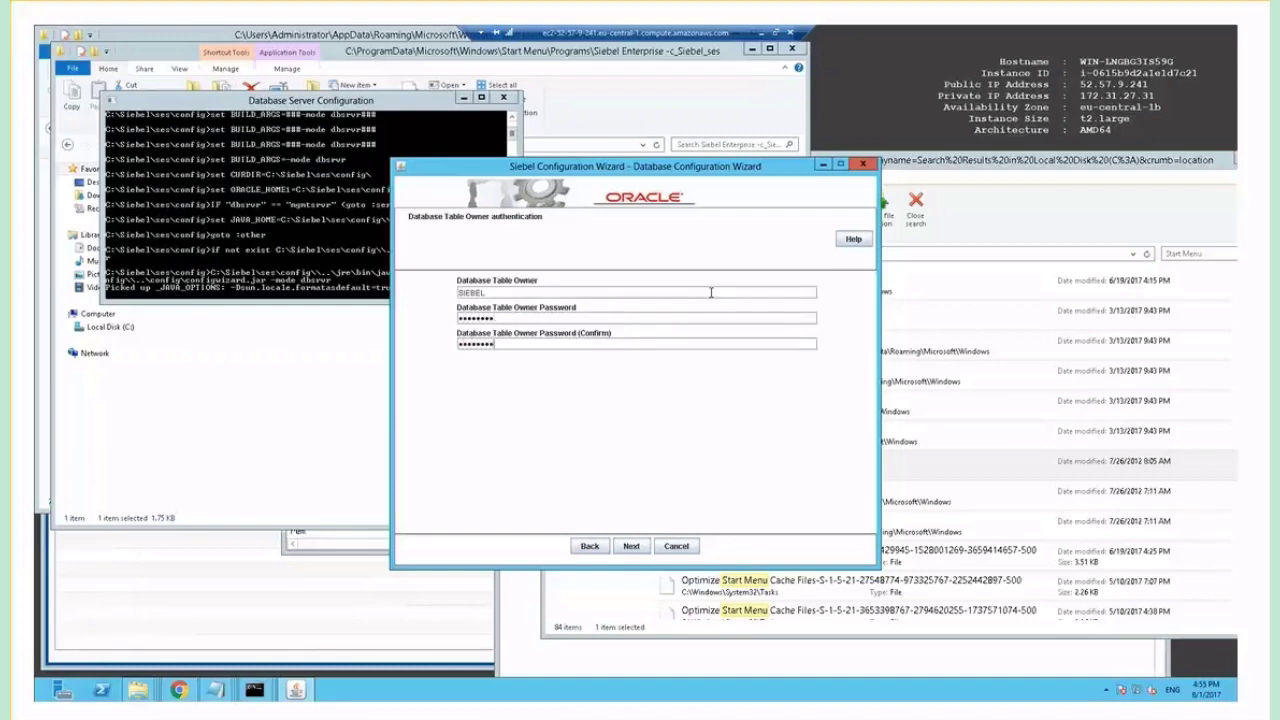
pyautogui.click(631, 546)
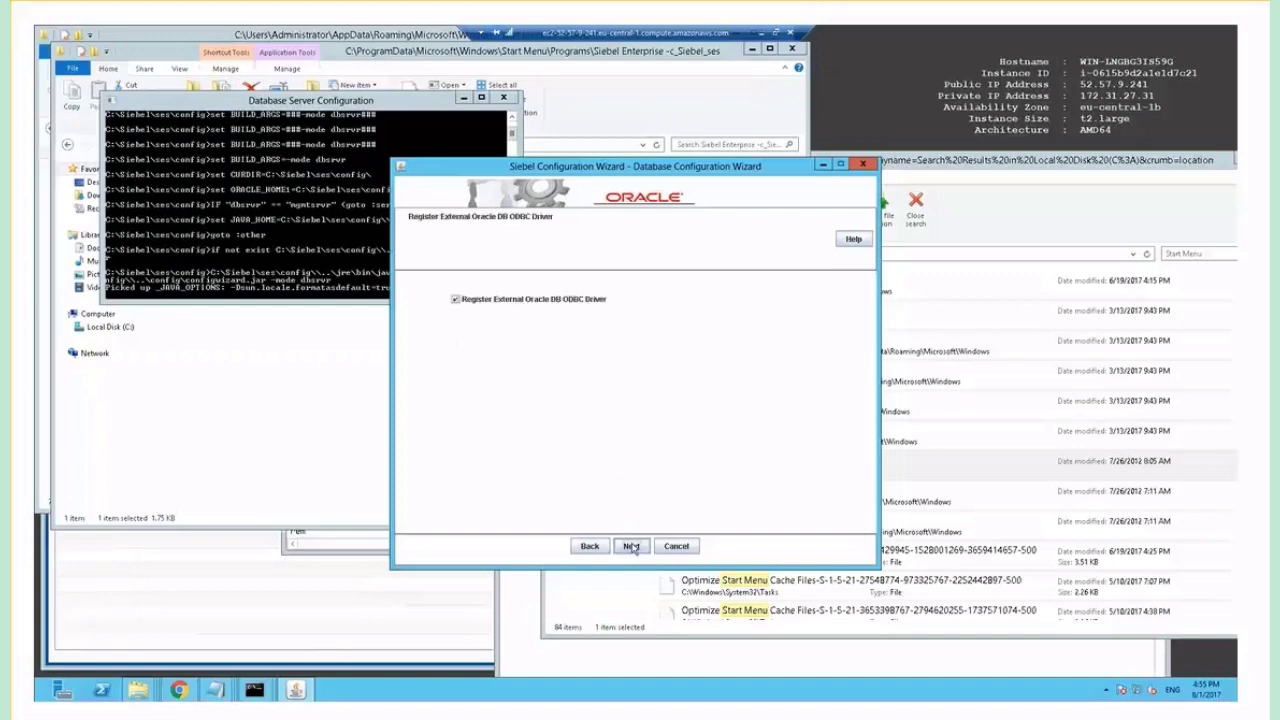
pyautogui.click(631, 546)
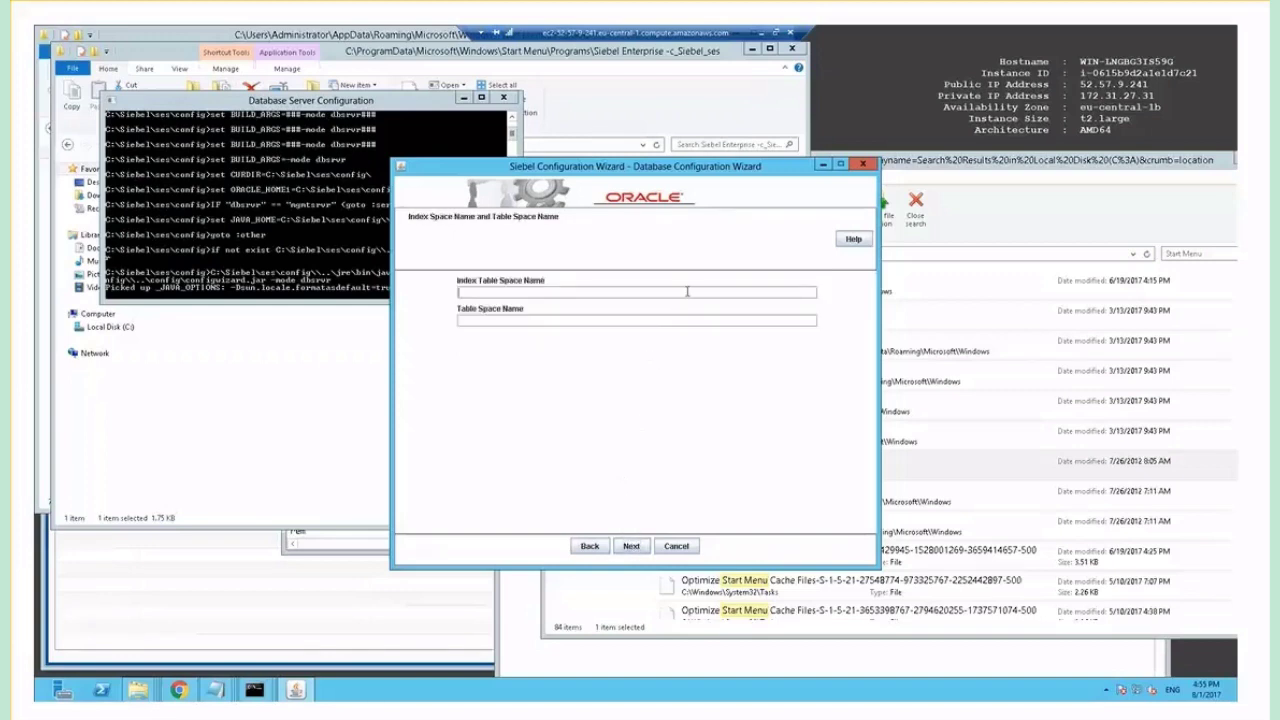
# Look up existing tablespaces, then enter SIEBELDB_IDX for indexes and SIEBELDB_DATA for data.
pyautogui.click(178, 690)
pyautogui.click(720, 459)
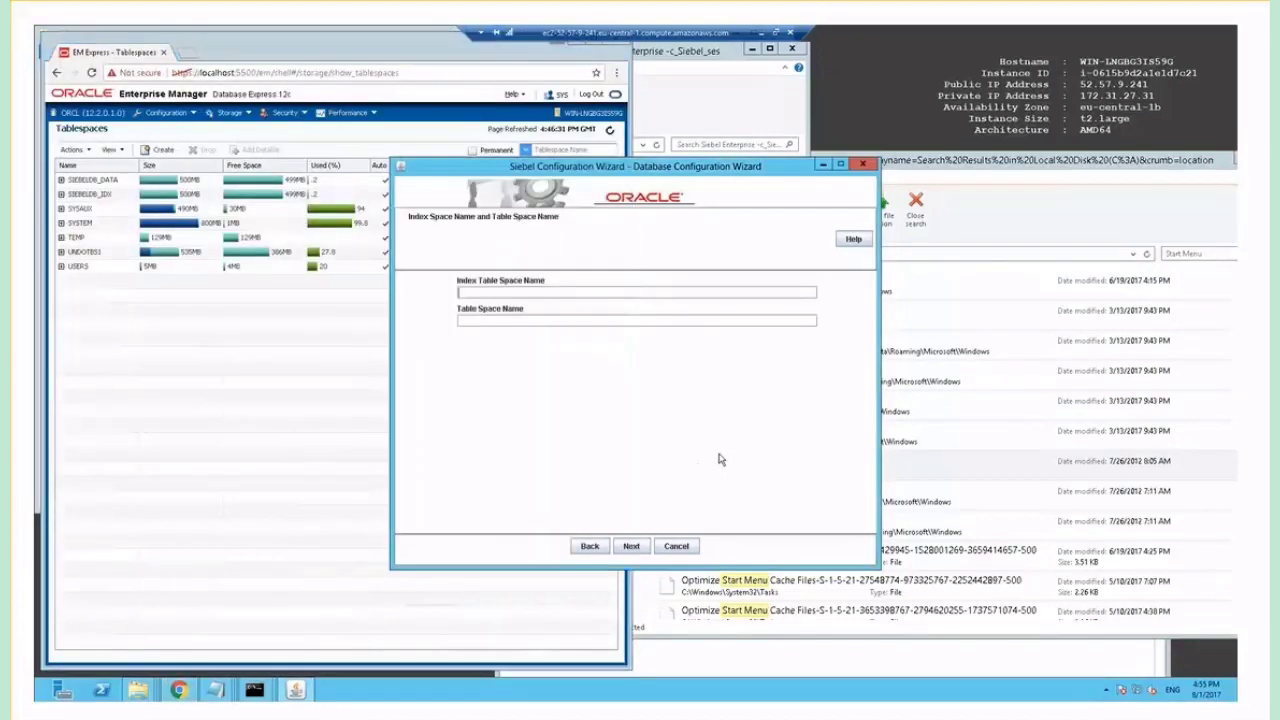
pyautogui.click(578, 291)
pyautogui.write('SIEBELDB_')
pyautogui.write('ID')
pyautogui.write('SIEBELDB')
pyautogui.write('_D')
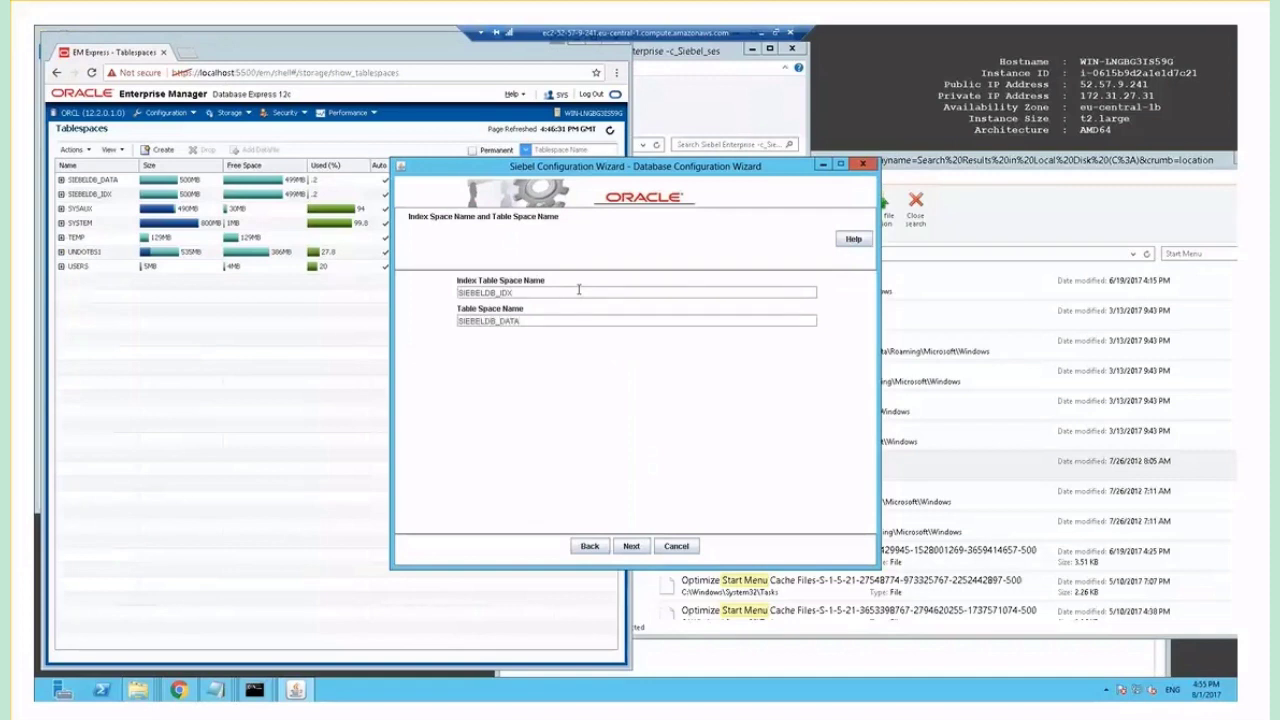
pyautogui.click(638, 546)
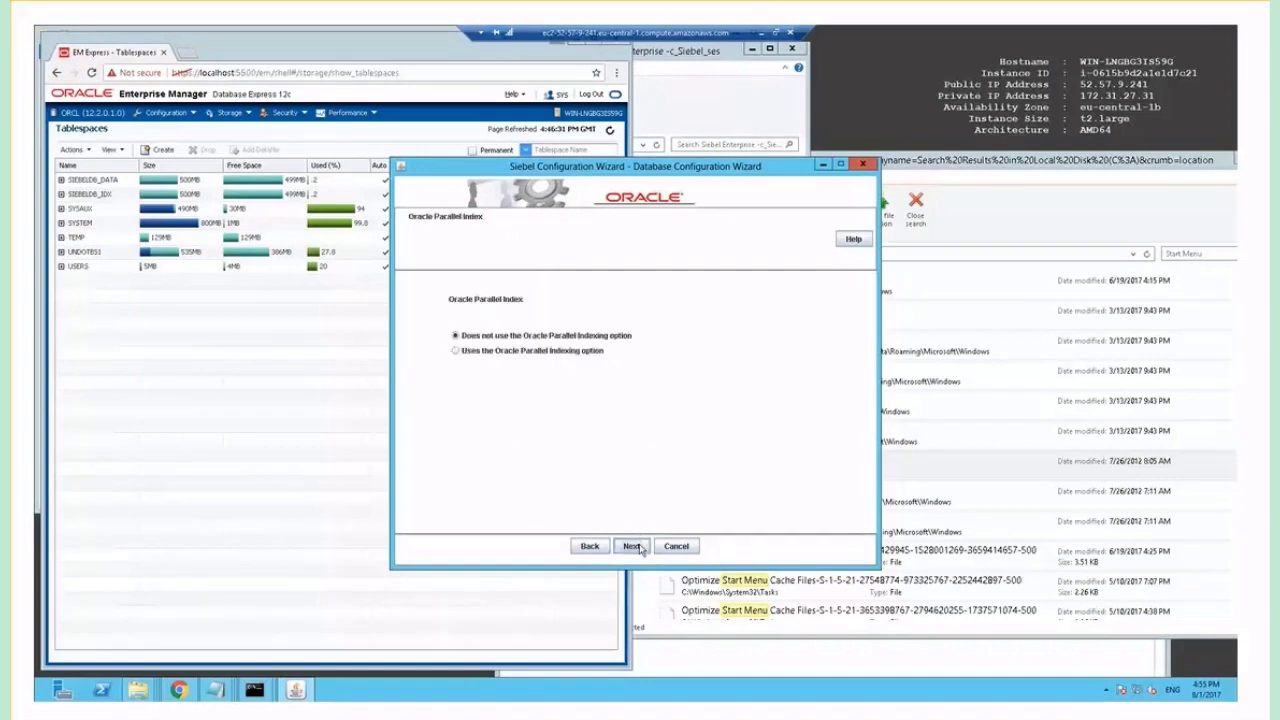
# Keep parallel indexing off, SSE_ROLE grantee and default log directory, apply changes now, and start the install.
pyautogui.click(638, 547)
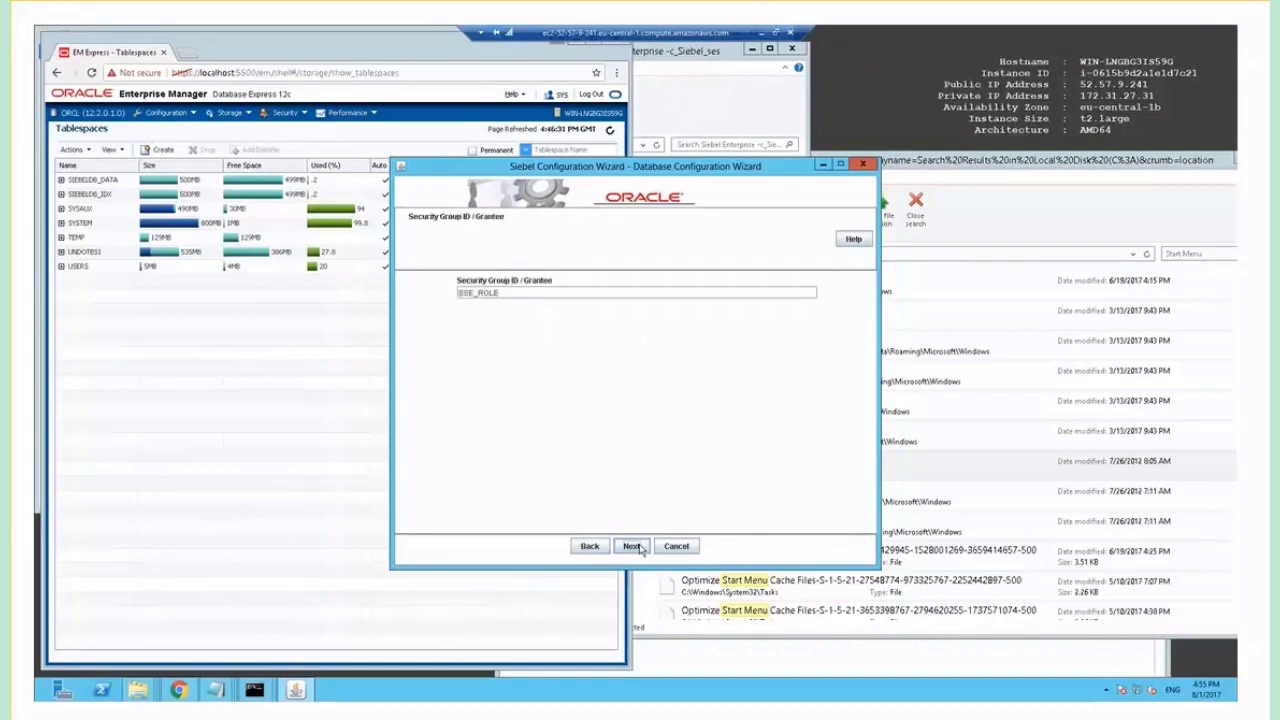
pyautogui.click(637, 547)
pyautogui.click(638, 547)
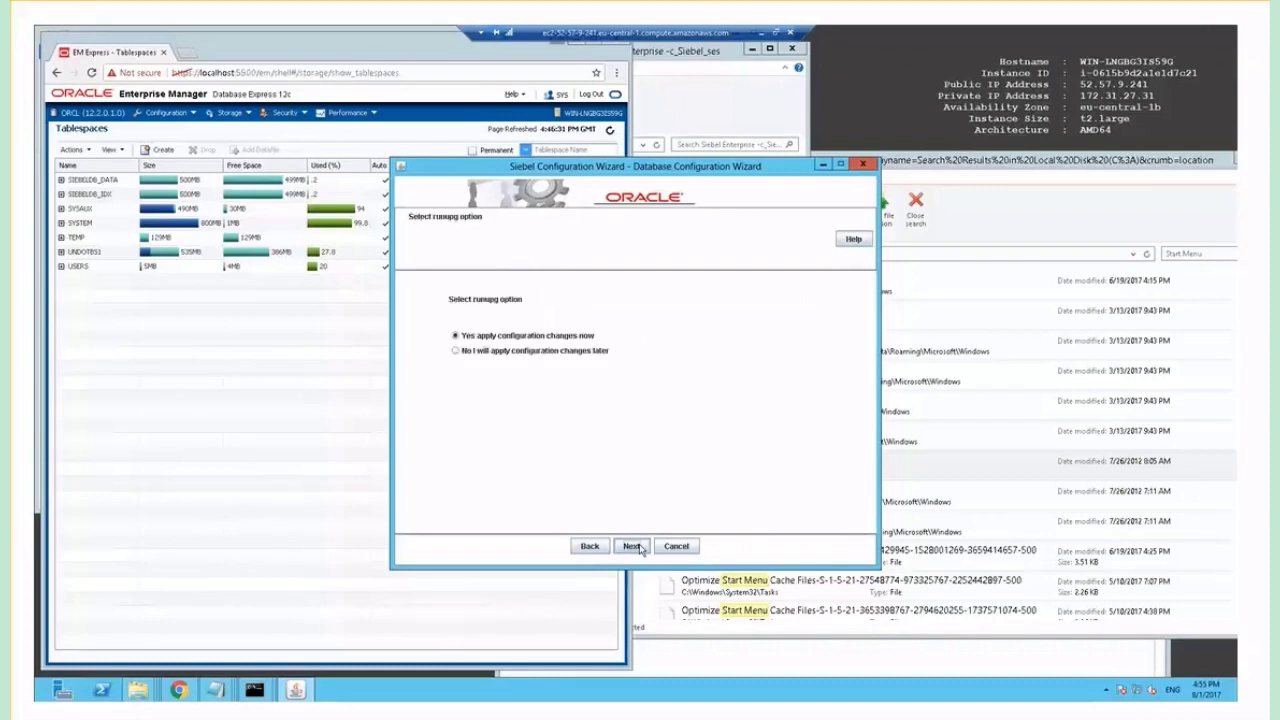
pyautogui.click(640, 547)
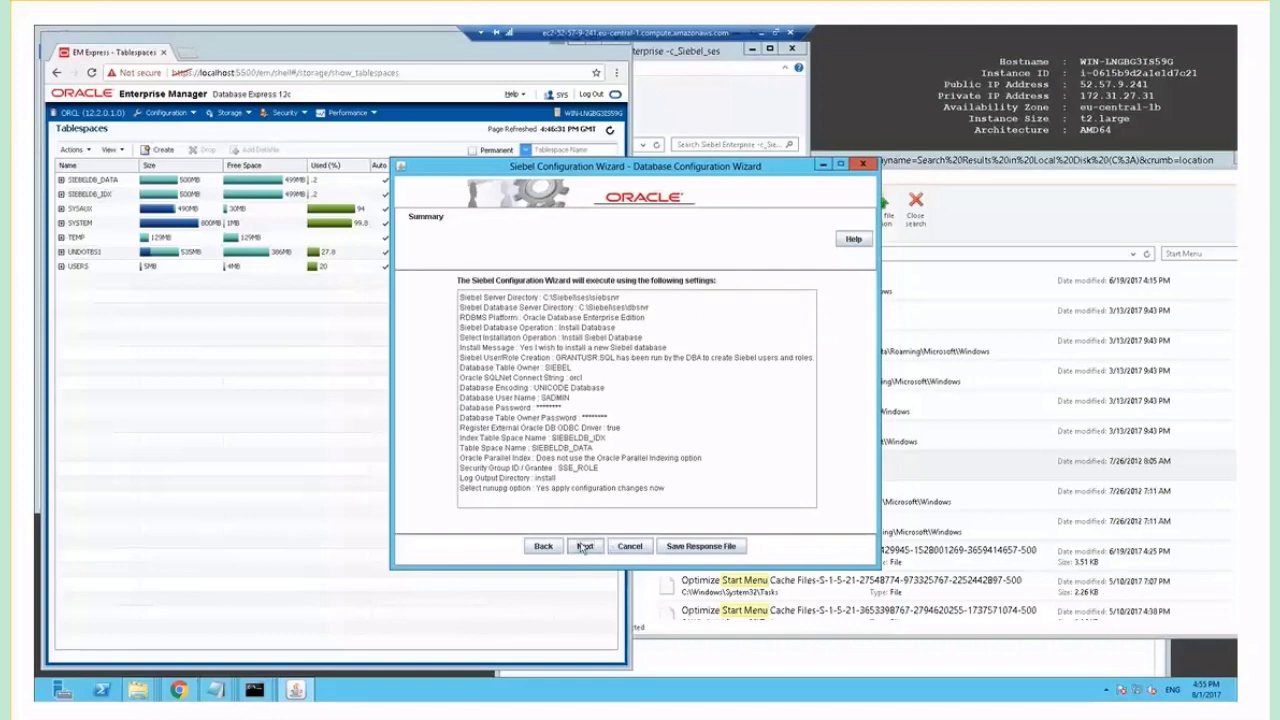
pyautogui.click(585, 547)
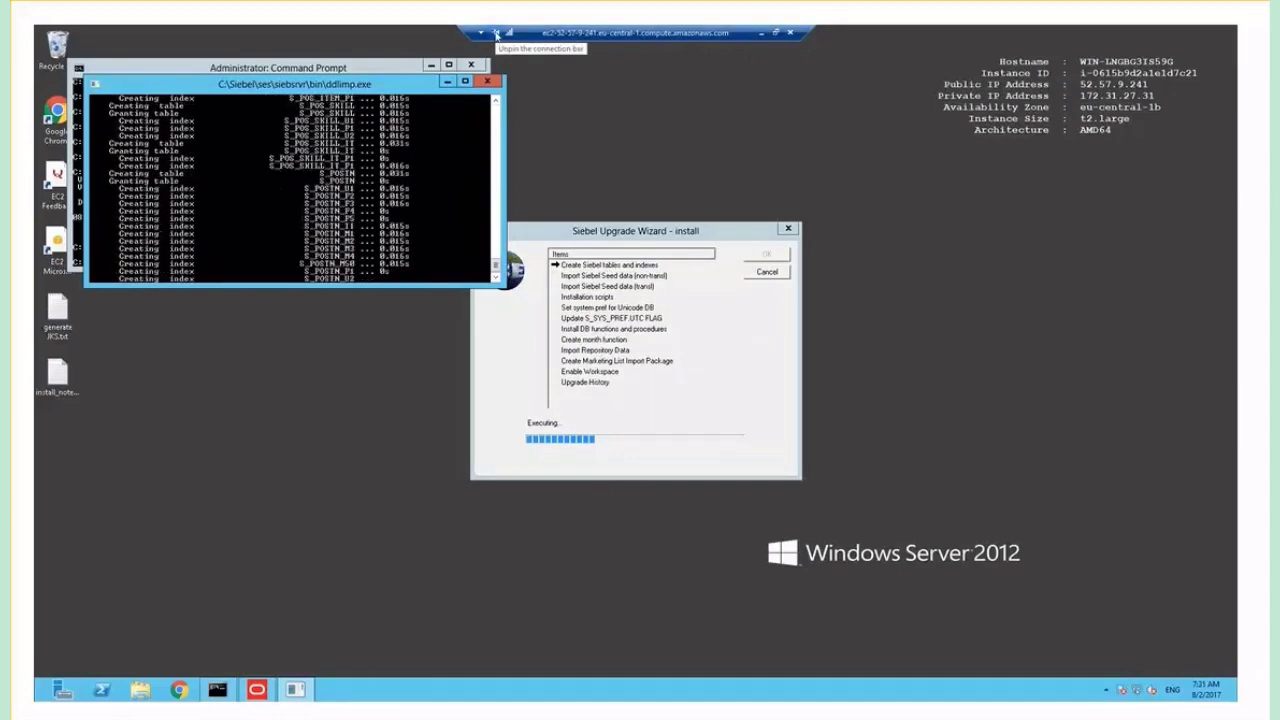
# Enlarge the install log console to follow progress, then dismiss the Upgrade Wizard Complete dialog.
pyautogui.moveTo(504, 286); pyautogui.dragTo(594, 589)
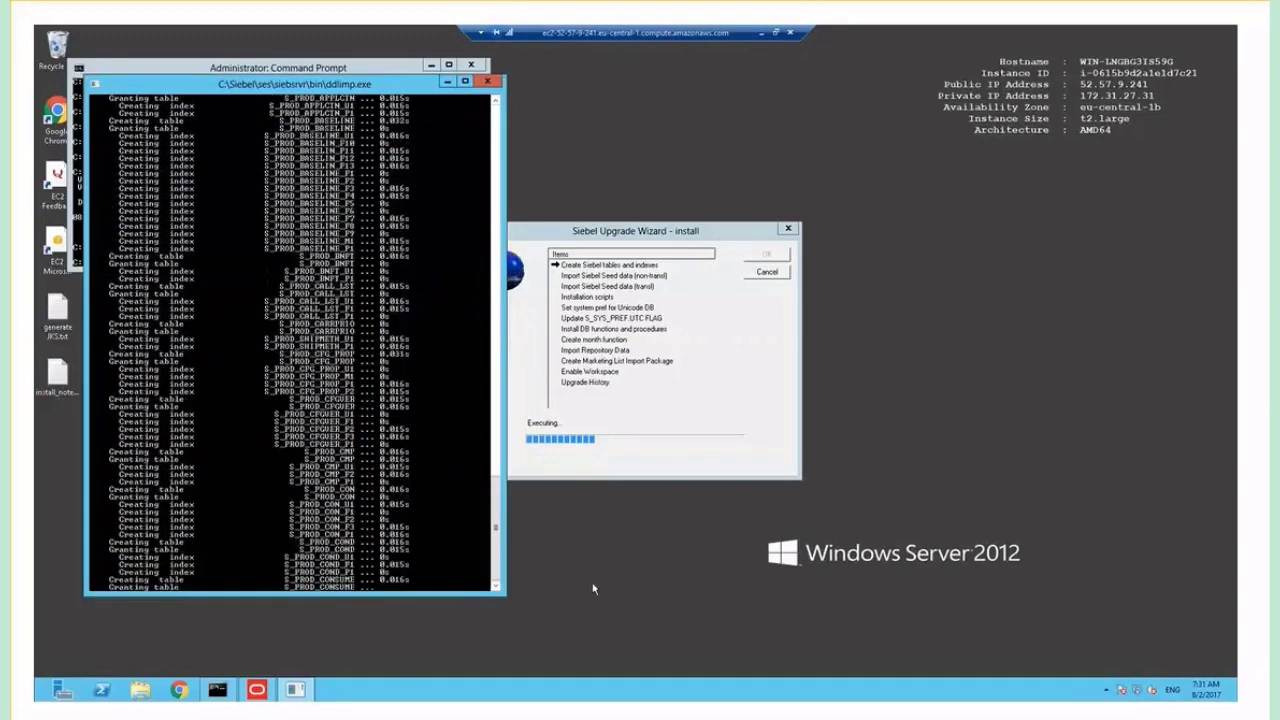
pyautogui.moveTo(655, 231); pyautogui.dragTo(659, 189)
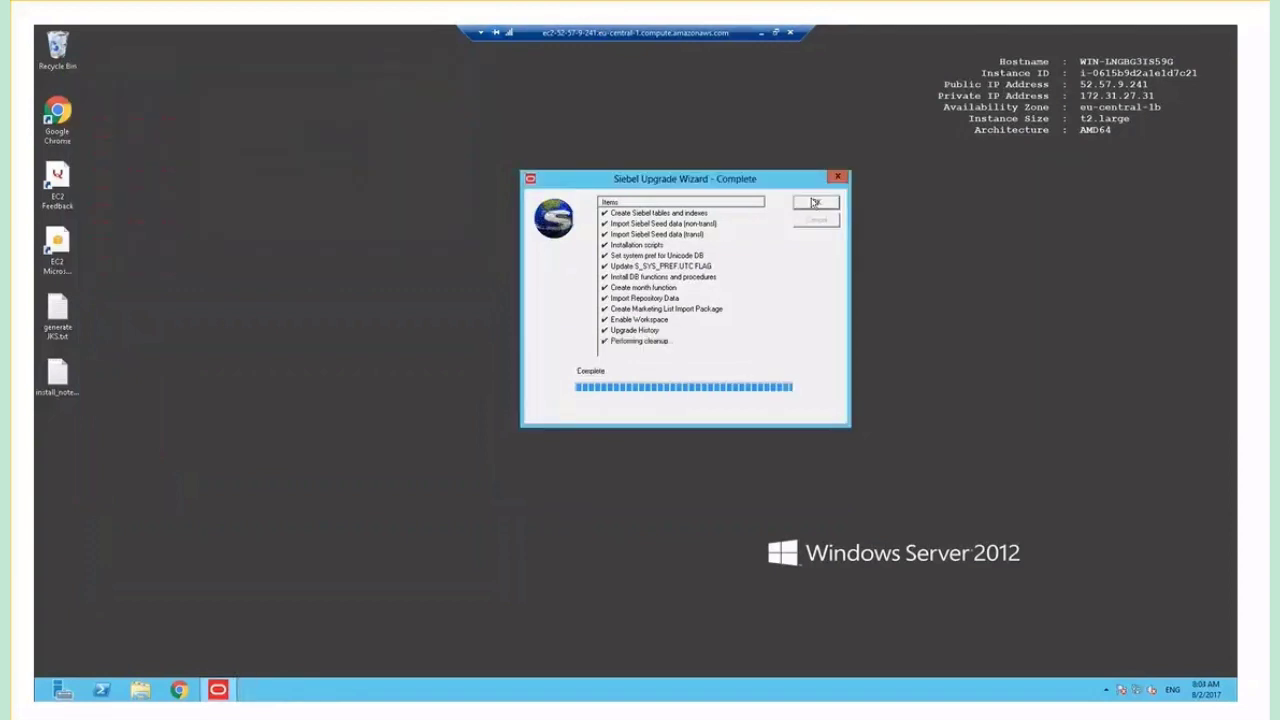
pyautogui.click(816, 203)
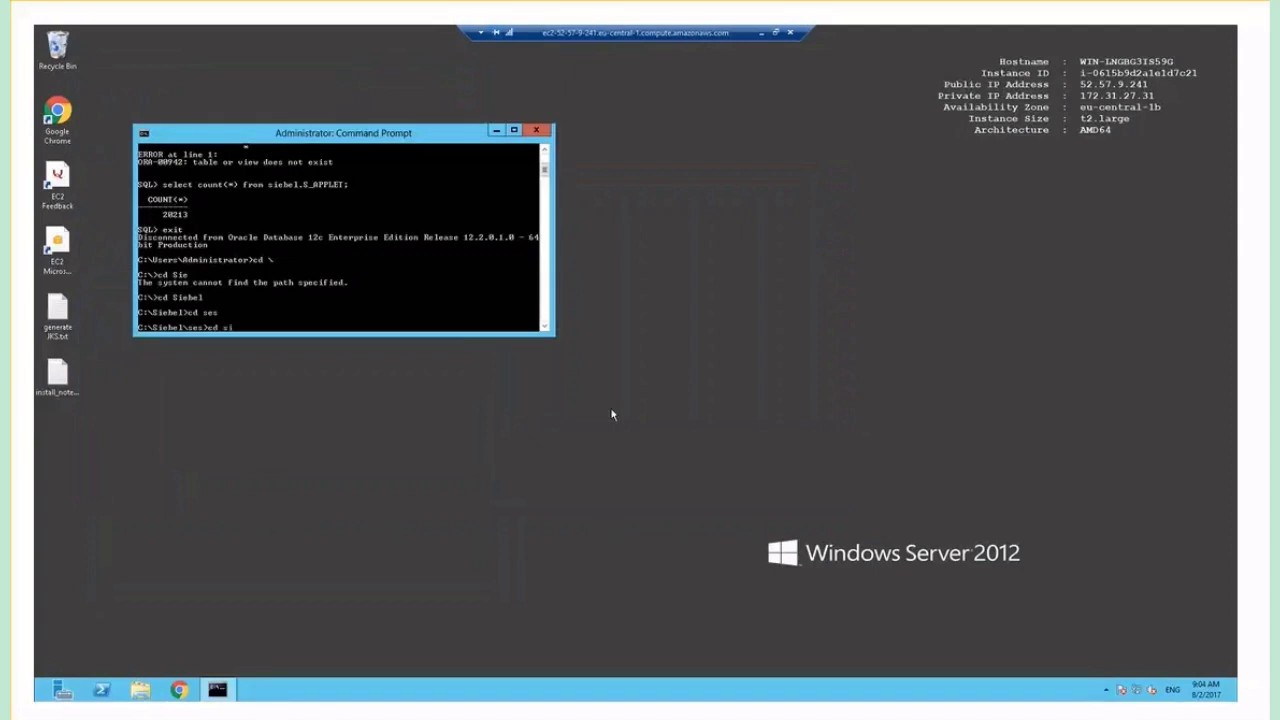
# Change to siebsrvr\bin, list the lic* files, and open licensekeymodule.bat in Notepad.
pyautogui.write('ebsrvr')
pyautogui.press('Return')
pyautogui.write('cd bin')
pyautogui.press('Return')
pyautogui.write('dir lic*')
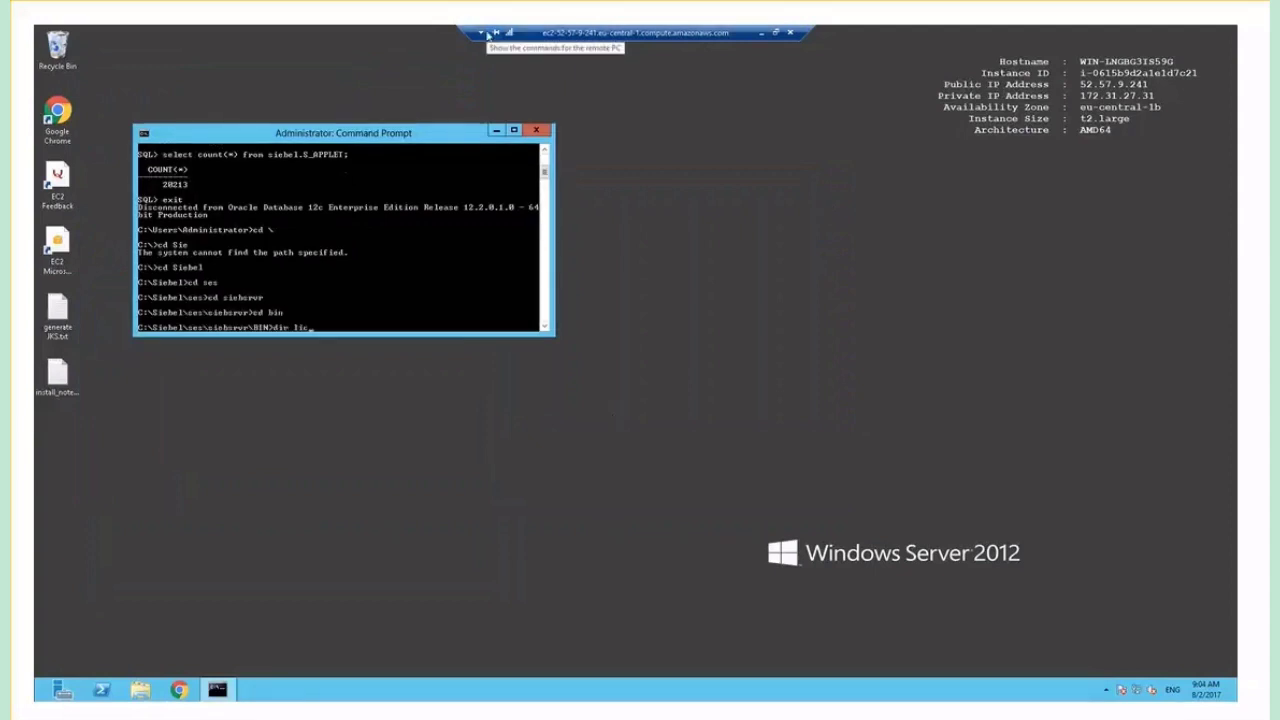
pyautogui.press('Return')
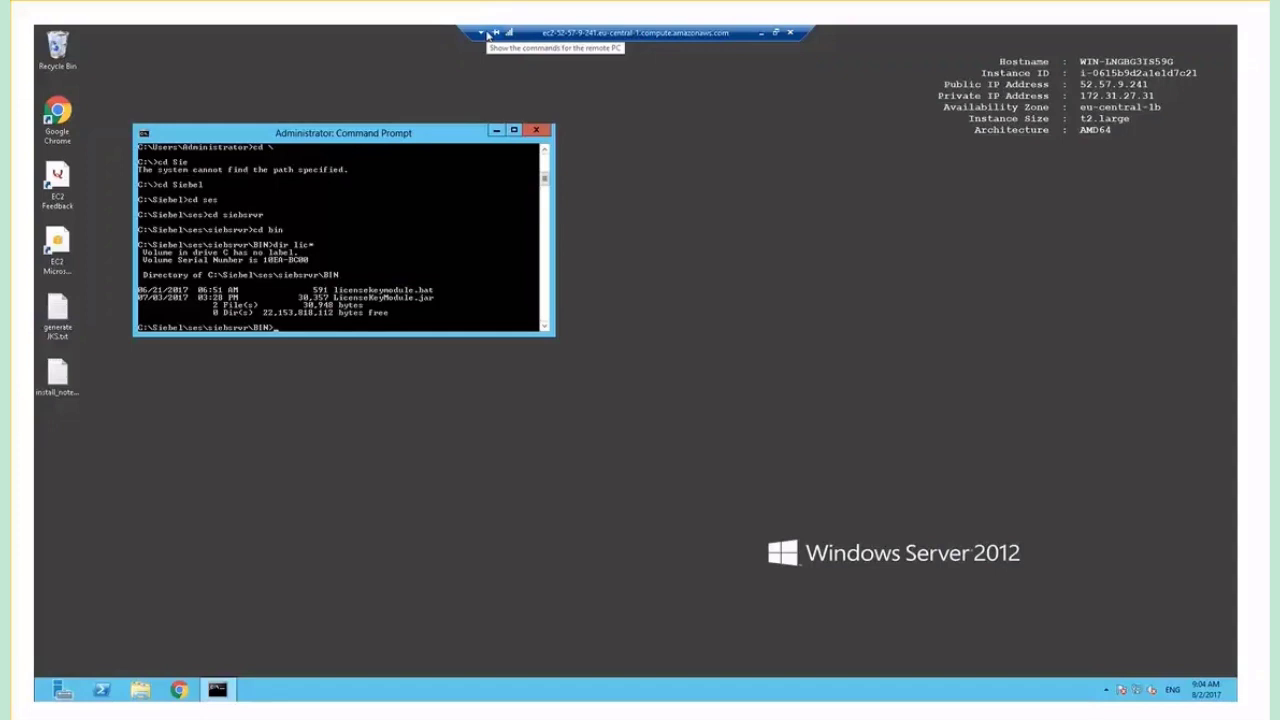
pyautogui.write('not')
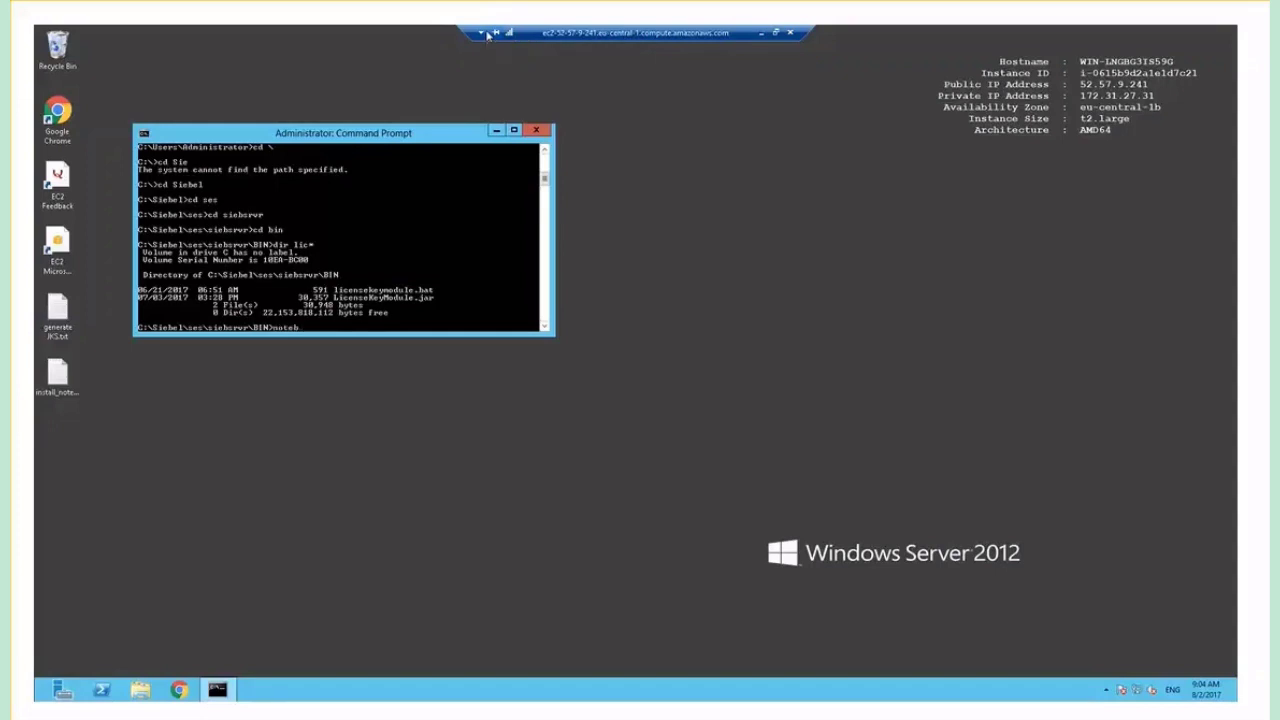
pyautogui.write('epad lic')
pyautogui.press('Tab')
pyautogui.press('Return')
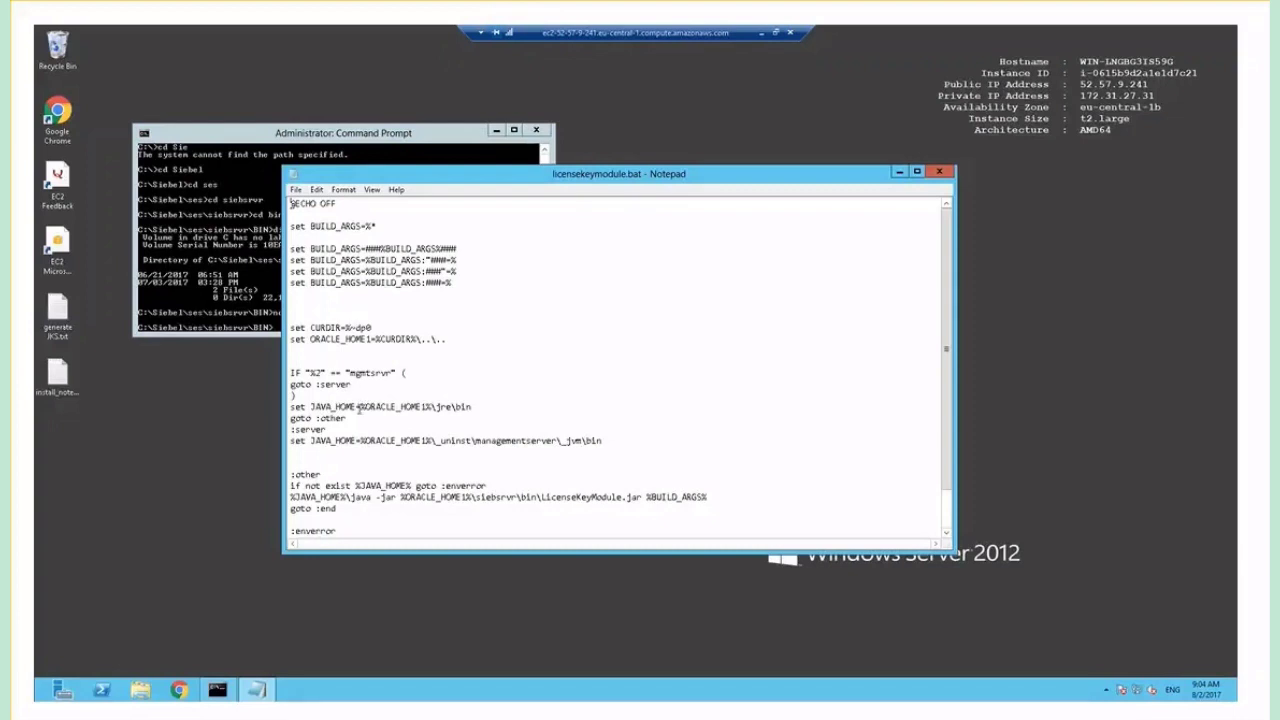
# Change the JAVA_HOME path in licensekeymodule.bat to C:\JRE\bin.
pyautogui.moveTo(361, 407); pyautogui.dragTo(472, 407)
pyautogui.write('C:\\JRE')
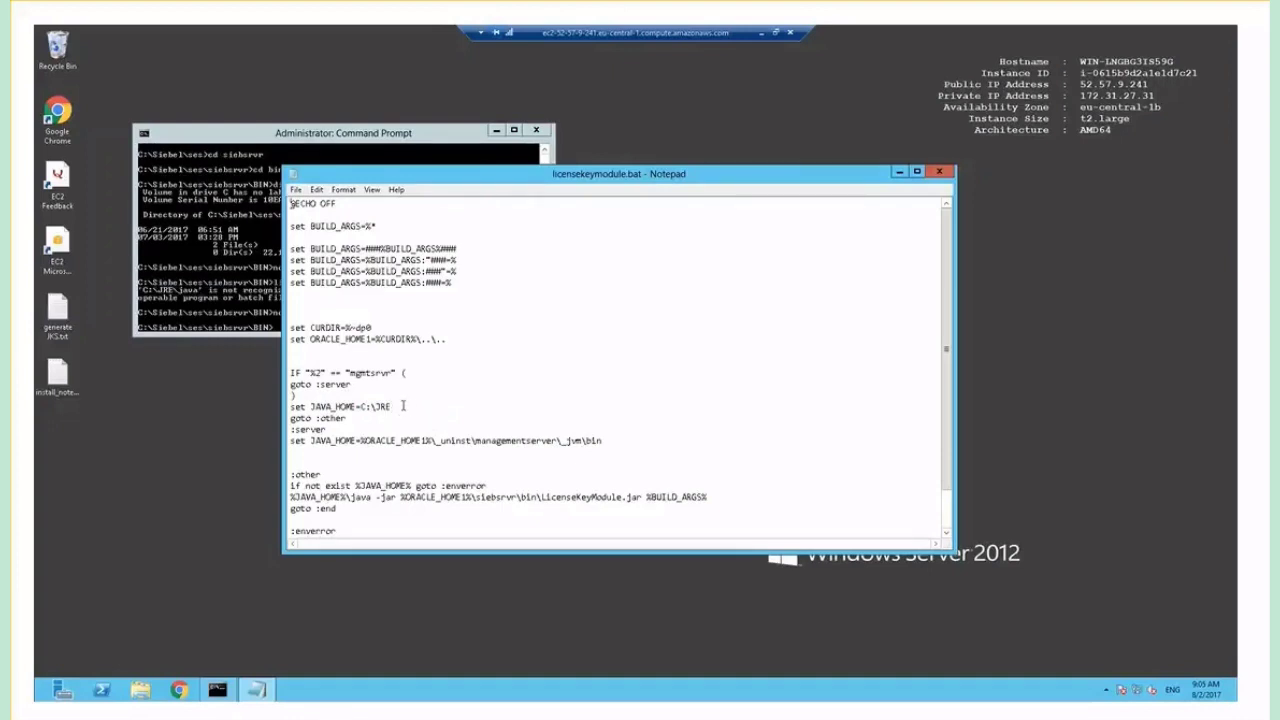
pyautogui.write('\\bin')
# Run licensekeymodule.bat from the command prompt to launch License Key Activation.
pyautogui.click(243, 214)
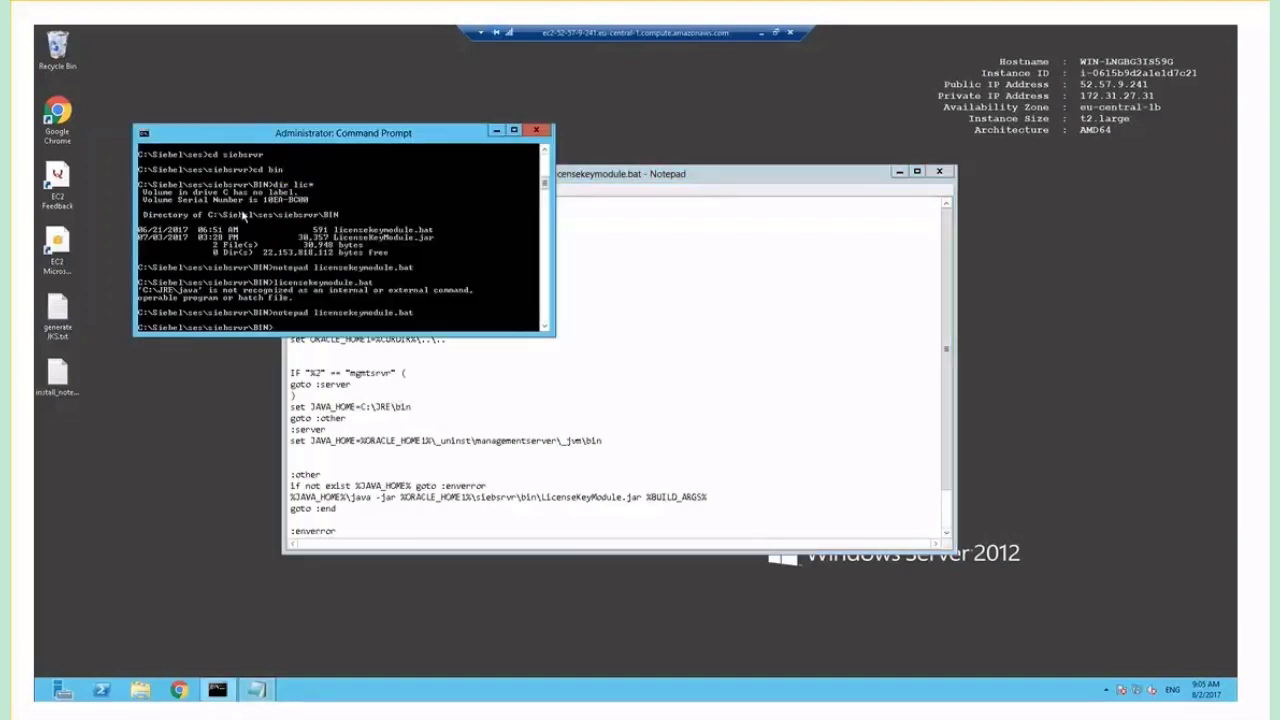
pyautogui.press('Up')
pyautogui.press('Up')
pyautogui.press('Up')
pyautogui.press('Up')
pyautogui.press('Escape')
pyautogui.write('licensekeymodule.bat')
pyautogui.press('Return')
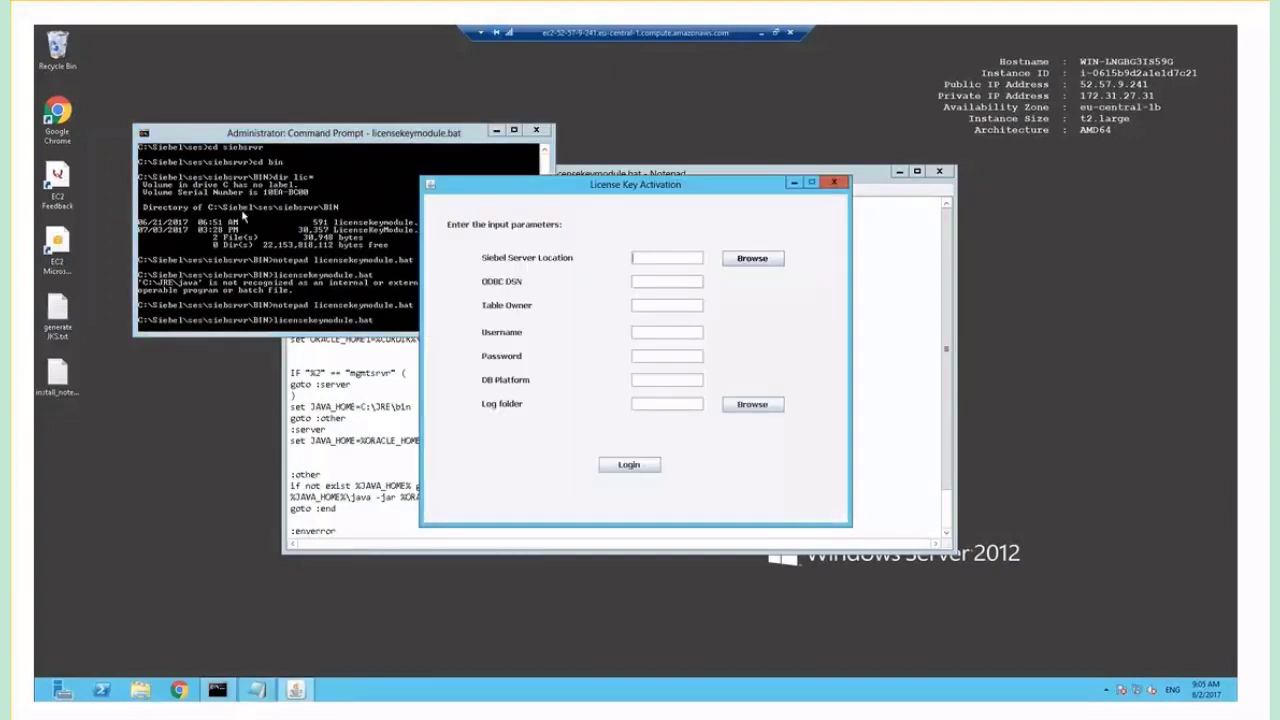
# Browse to C:\Siebel\ses\siebsrvr and choose it as the Siebel Server Location.
pyautogui.click(758, 259)
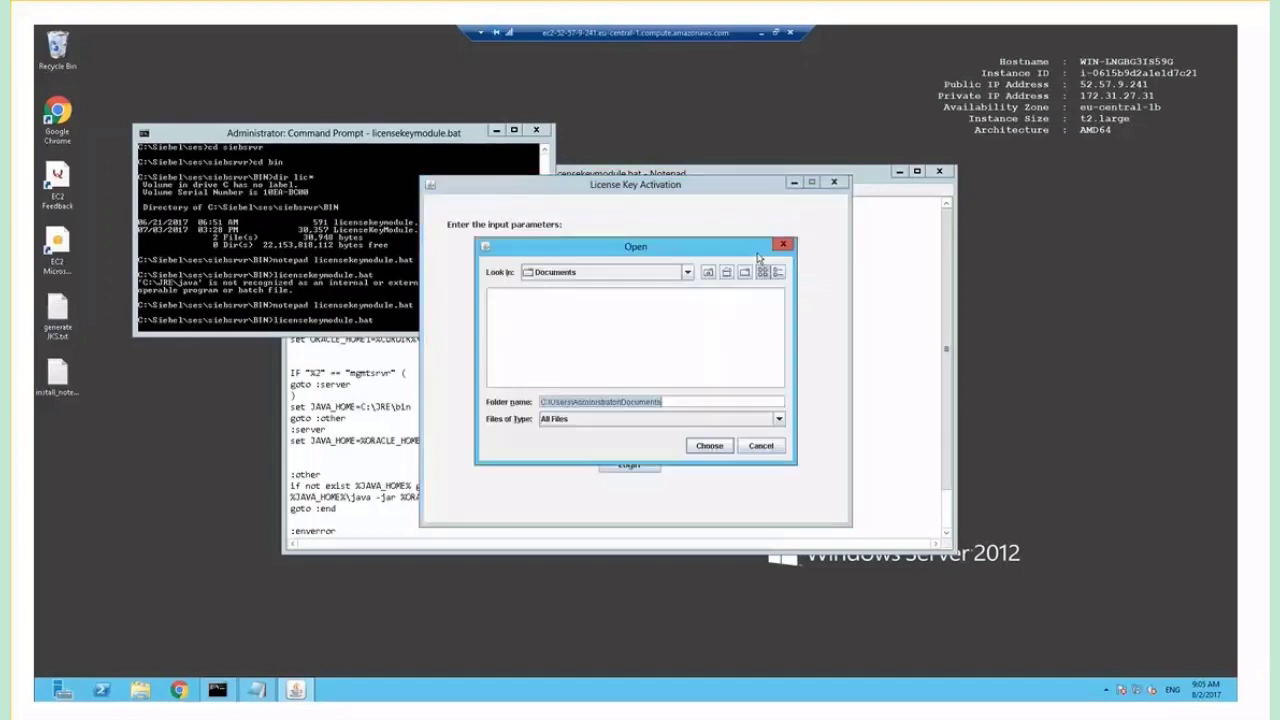
pyautogui.click(688, 273)
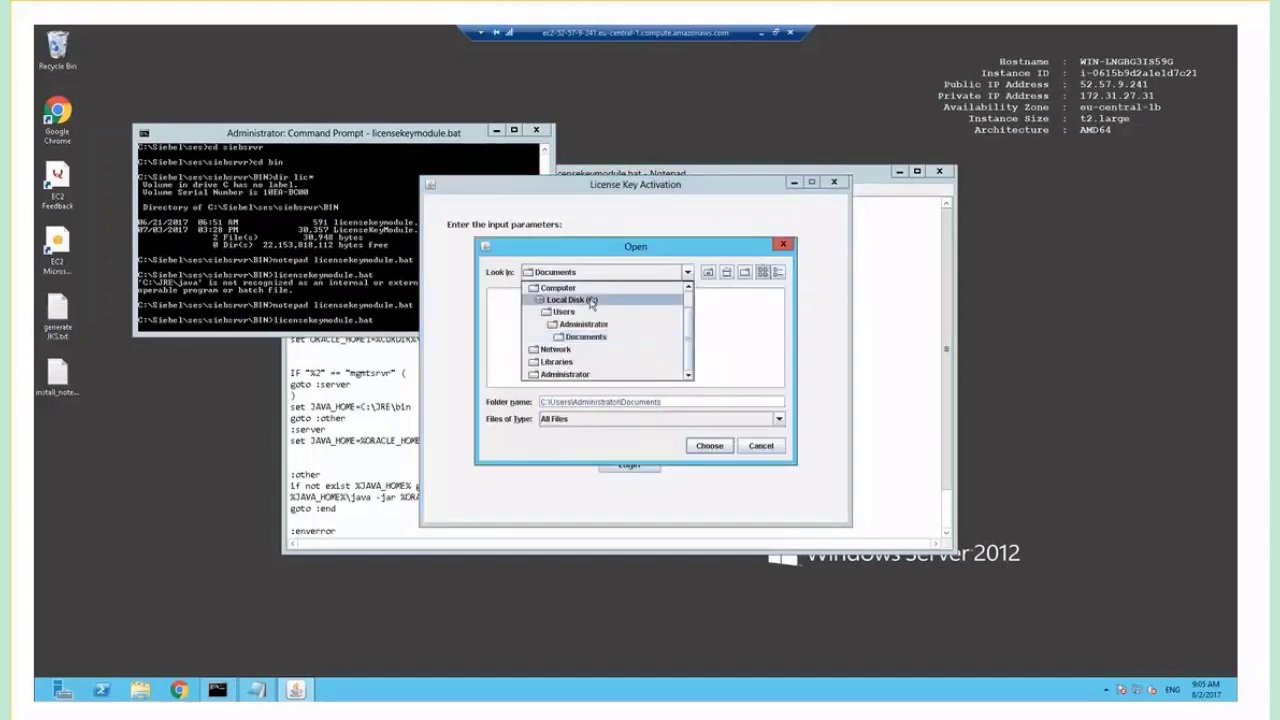
pyautogui.click(591, 300)
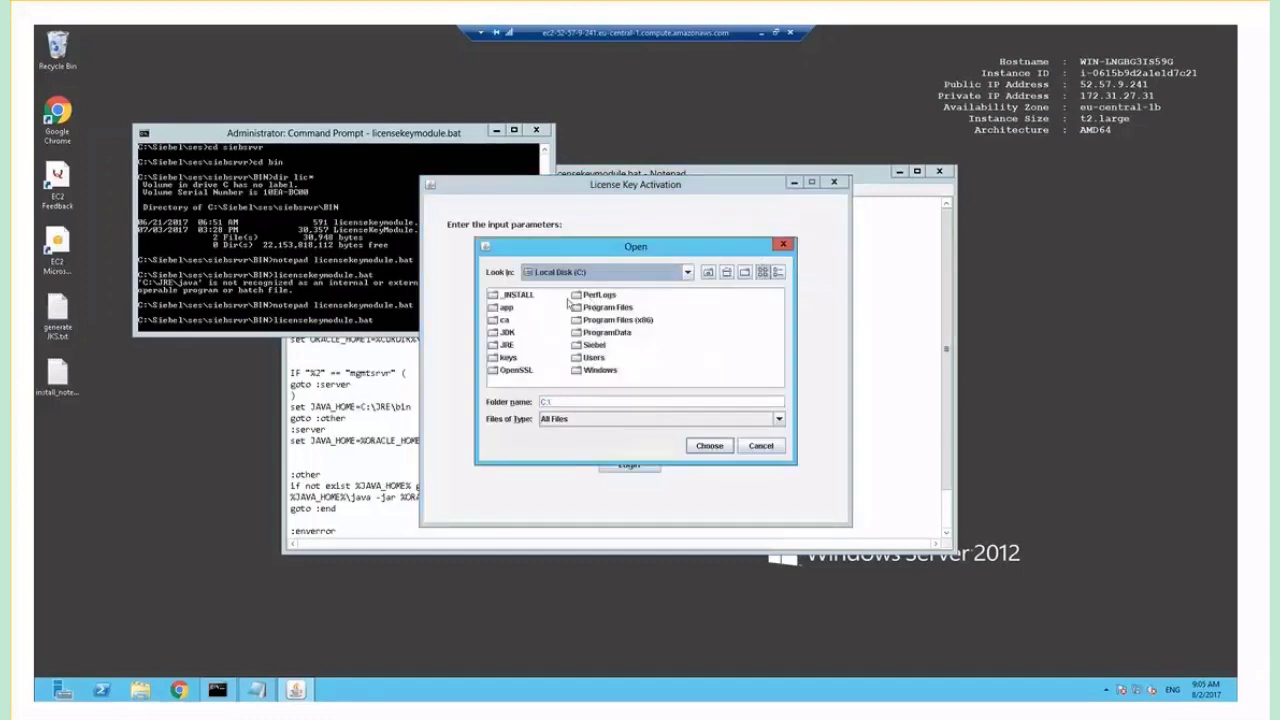
pyautogui.doubleClick(590, 345)
pyautogui.click(505, 308)
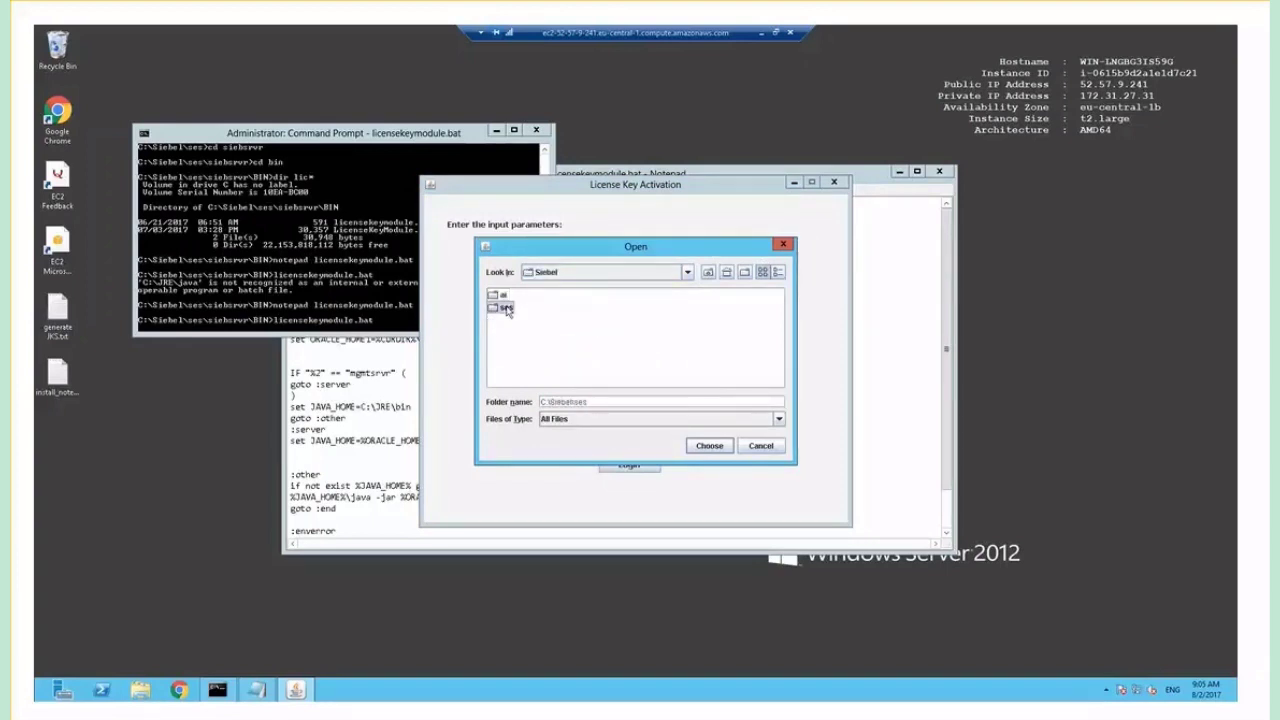
pyautogui.doubleClick(505, 308)
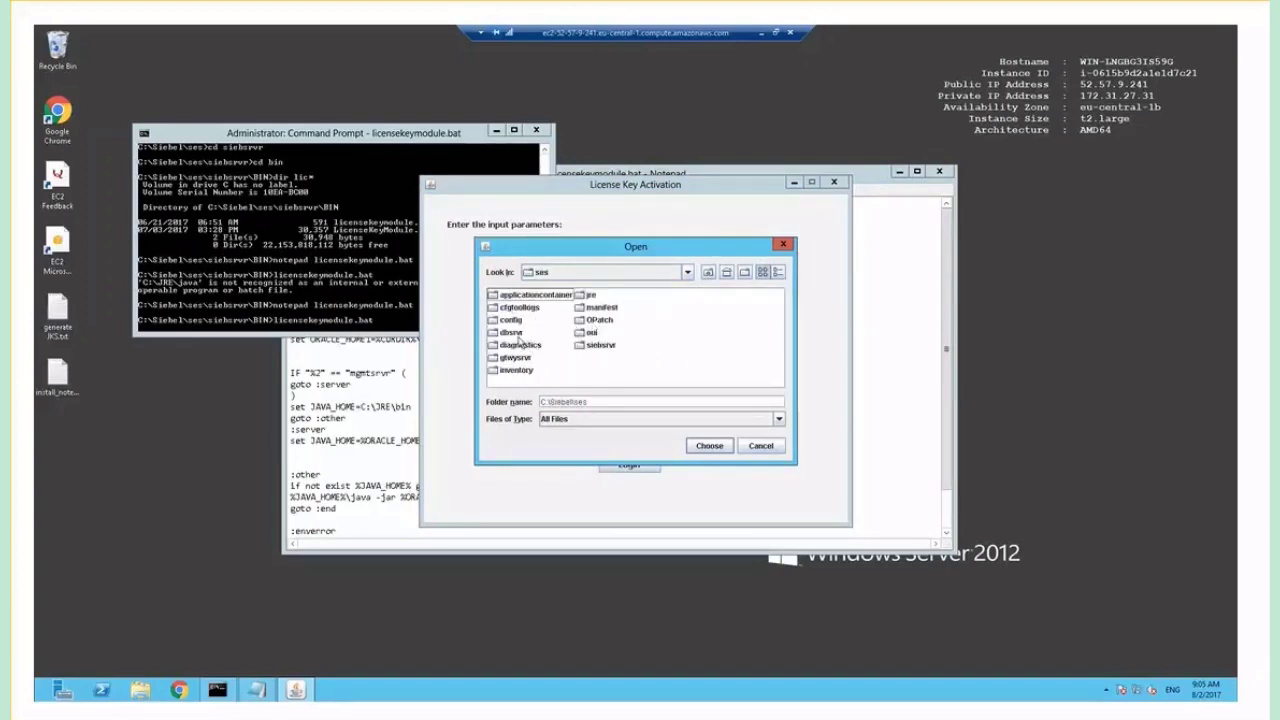
pyautogui.doubleClick(598, 345)
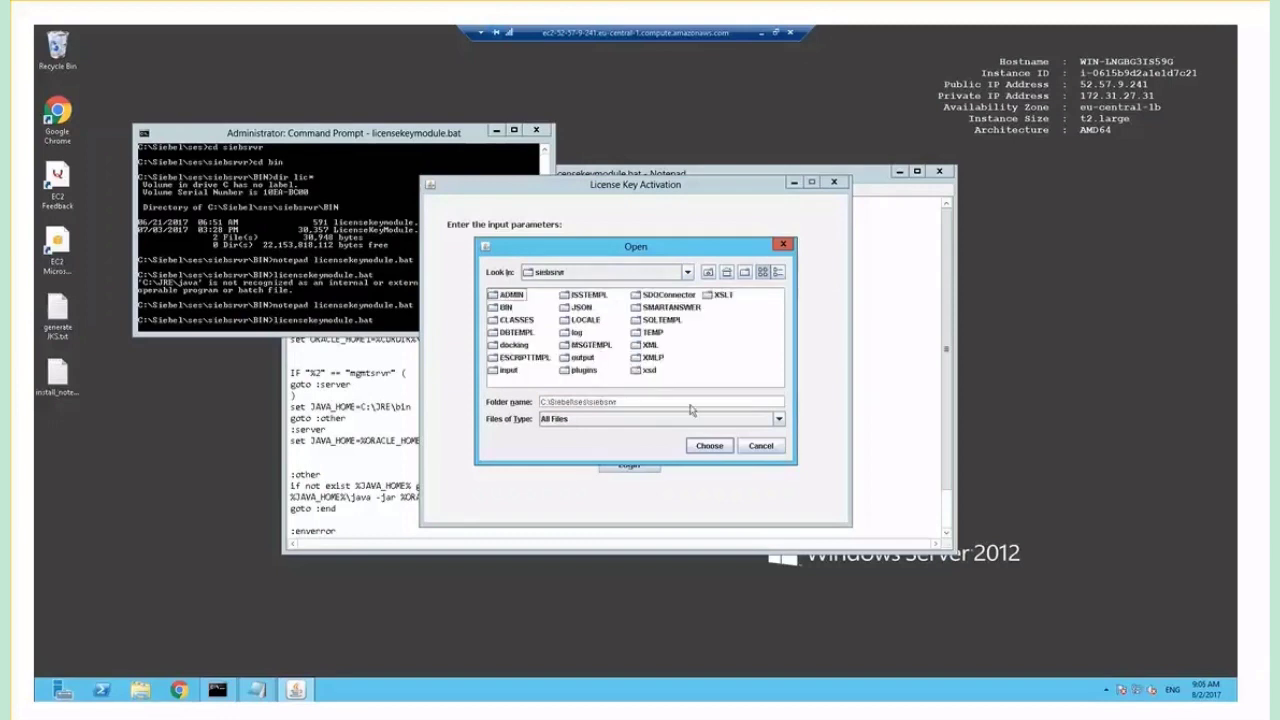
pyautogui.click(709, 446)
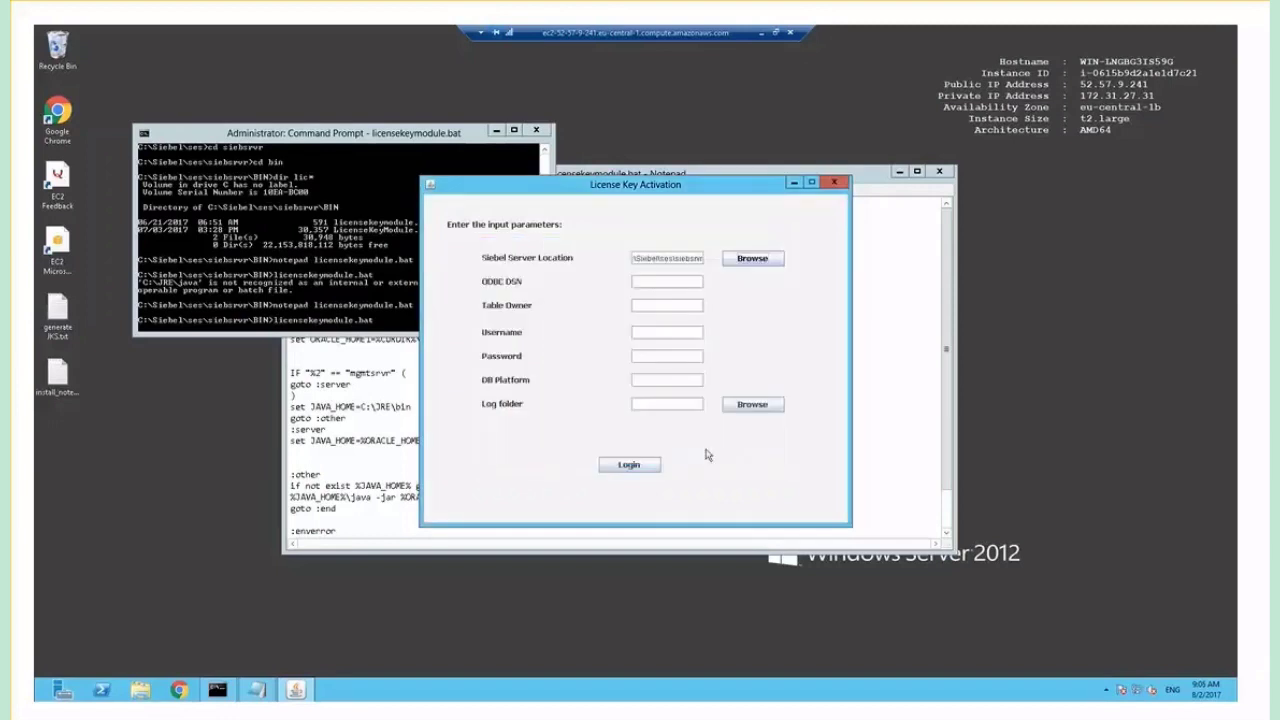
# Log in with the SiebelInstall_DSN DSN, SIEBEL table owner, admin credentials, Oracle platform and C:\Siebel log folder.
pyautogui.click(661, 285)
pyautogui.write('SiebelInsta')
pyautogui.write('ll_D')
pyautogui.write('SIEBEL')
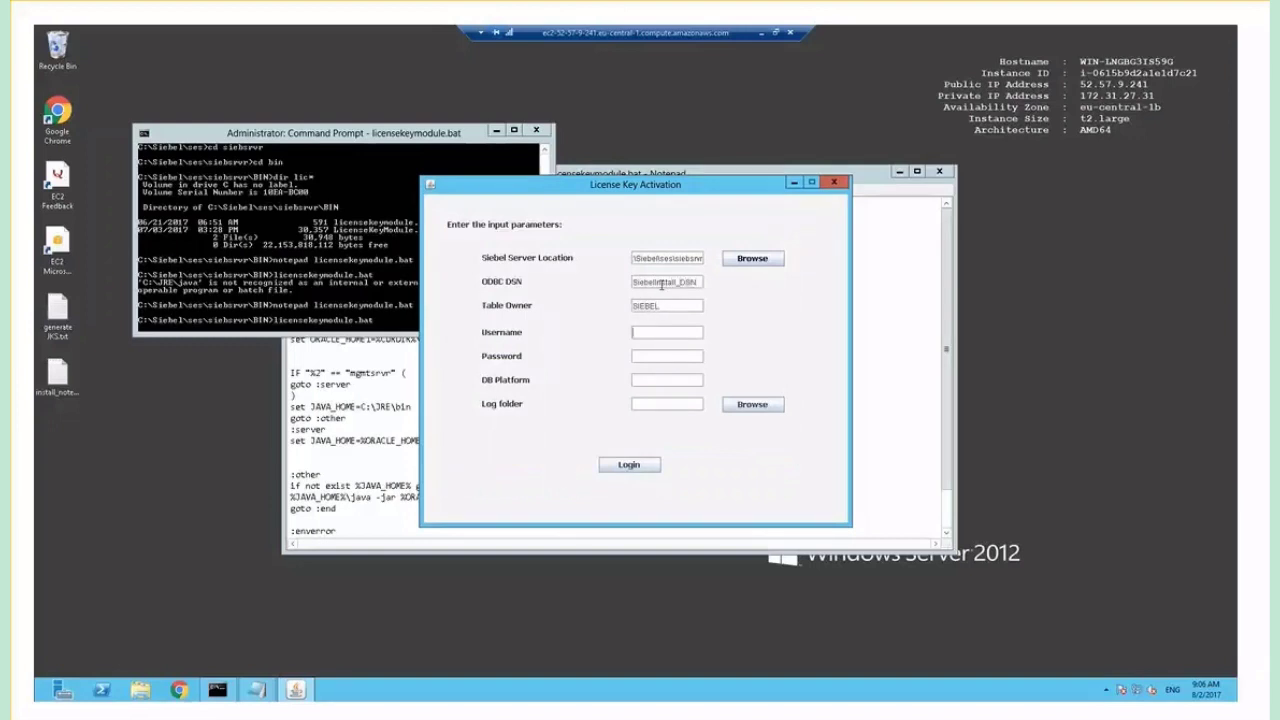
pyautogui.write('SADMIN')
pyautogui.press('Tab')
pyautogui.write('•••••')
pyautogui.write('Oracle')
pyautogui.write('C:\\Siebel')
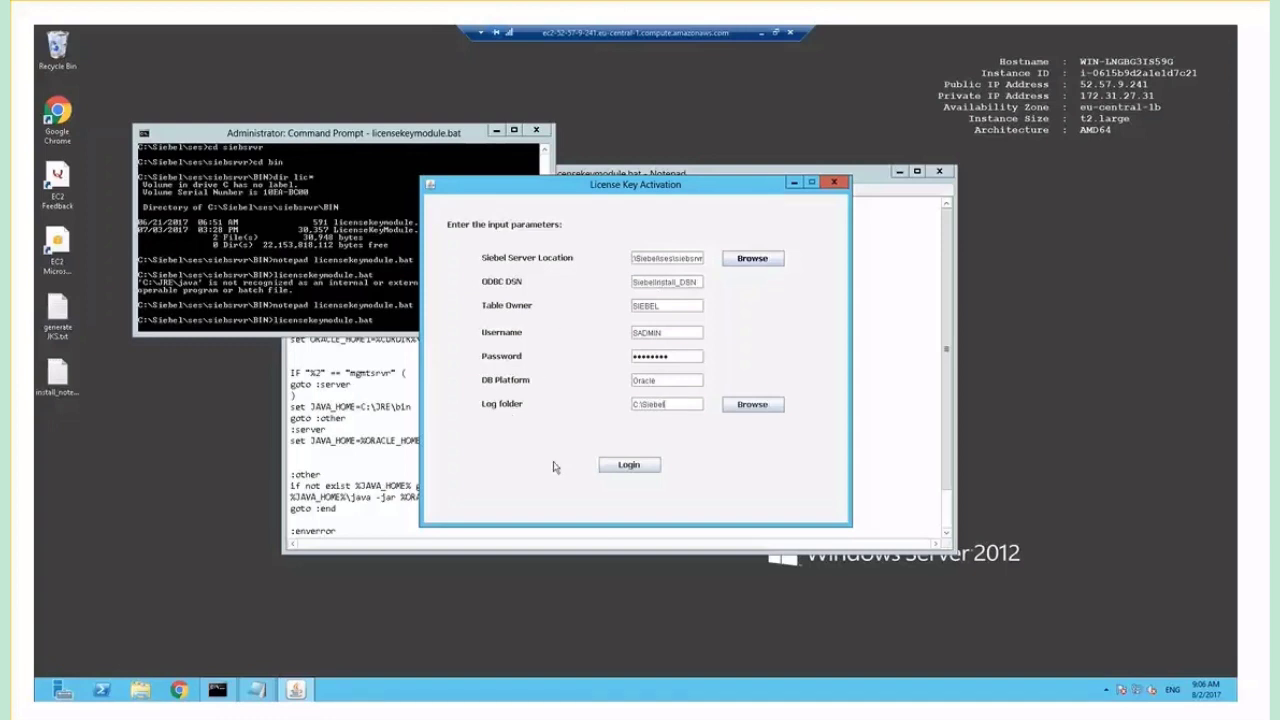
pyautogui.click(624, 465)
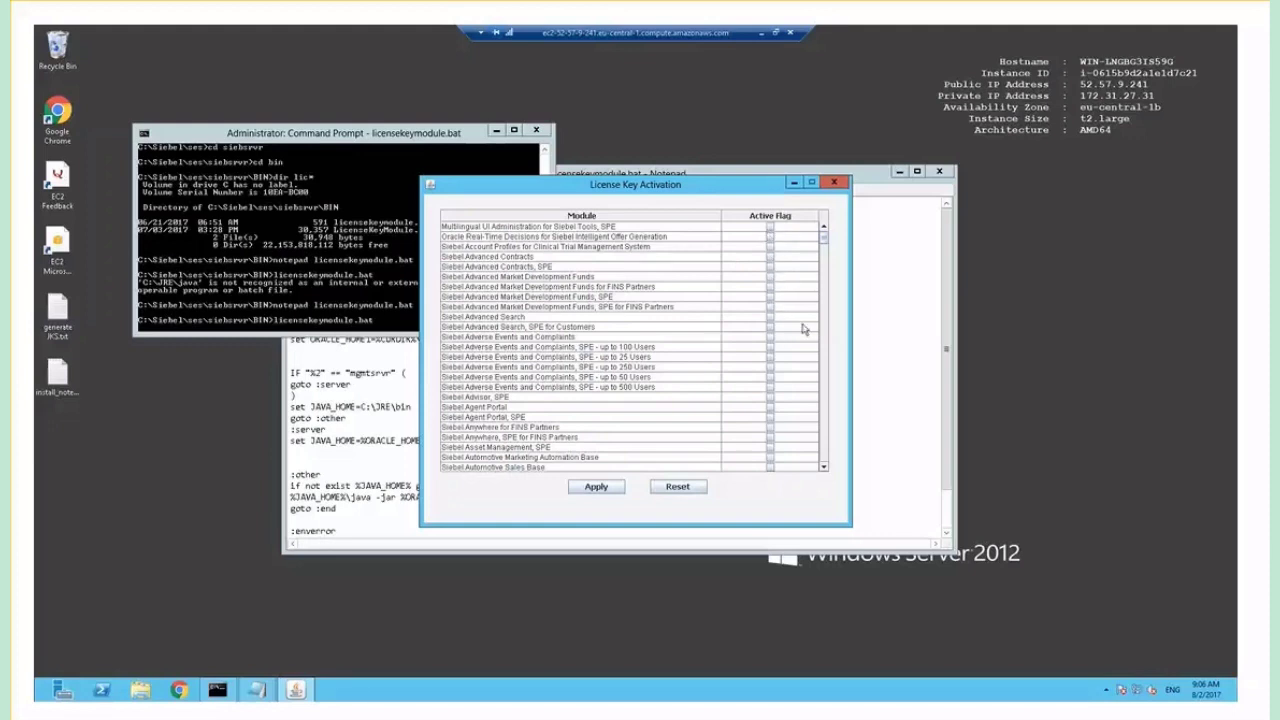
# Tick the Active Flag for the Siebel CRM Base module.
pyautogui.click(824, 436)
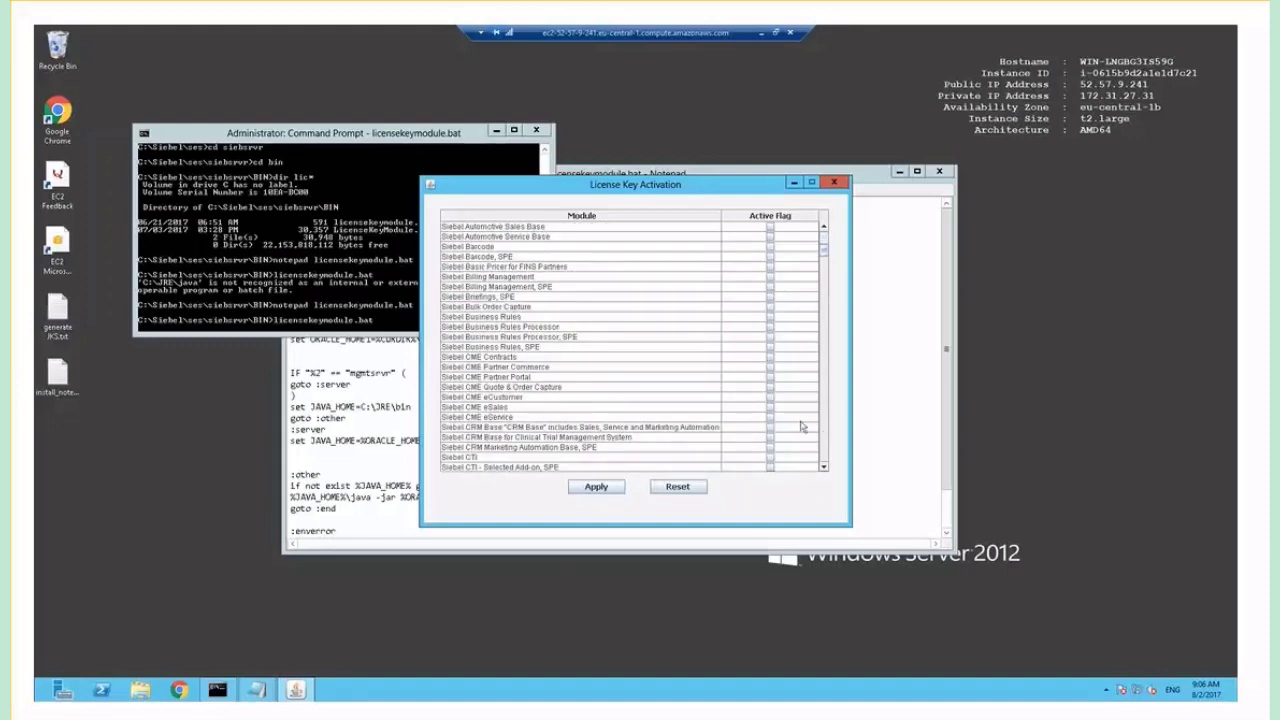
pyautogui.click(769, 428)
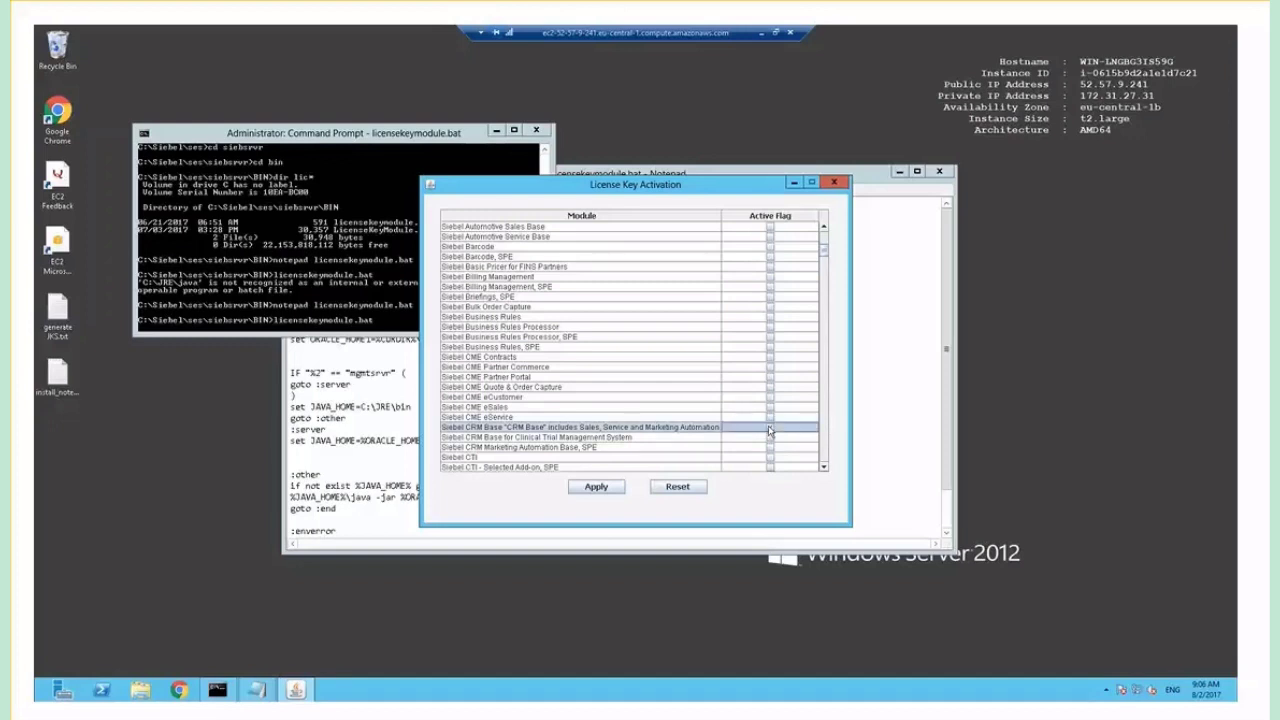
pyautogui.click(769, 428)
# Scroll down the module list and tick the Active Flag for Siebel Tools.
pyautogui.click(825, 455)
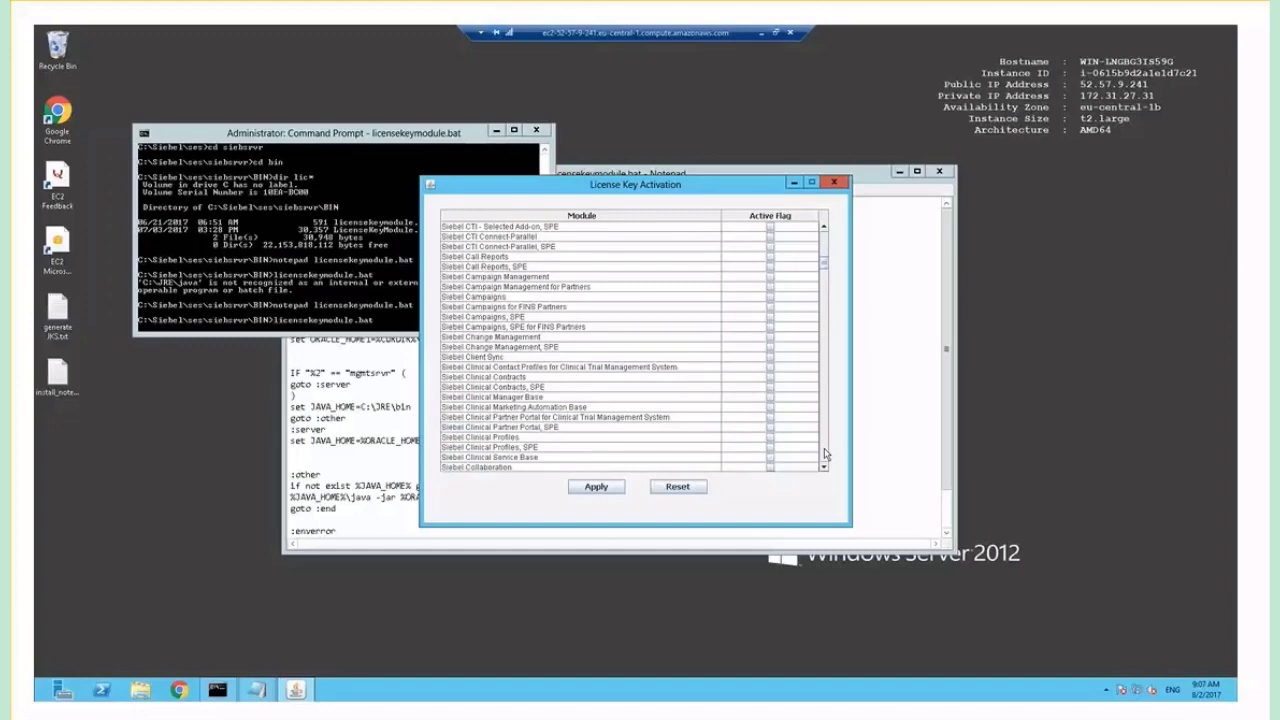
pyautogui.click(825, 455)
pyautogui.click(825, 455)
pyautogui.click(825, 455)
pyautogui.click(825, 455)
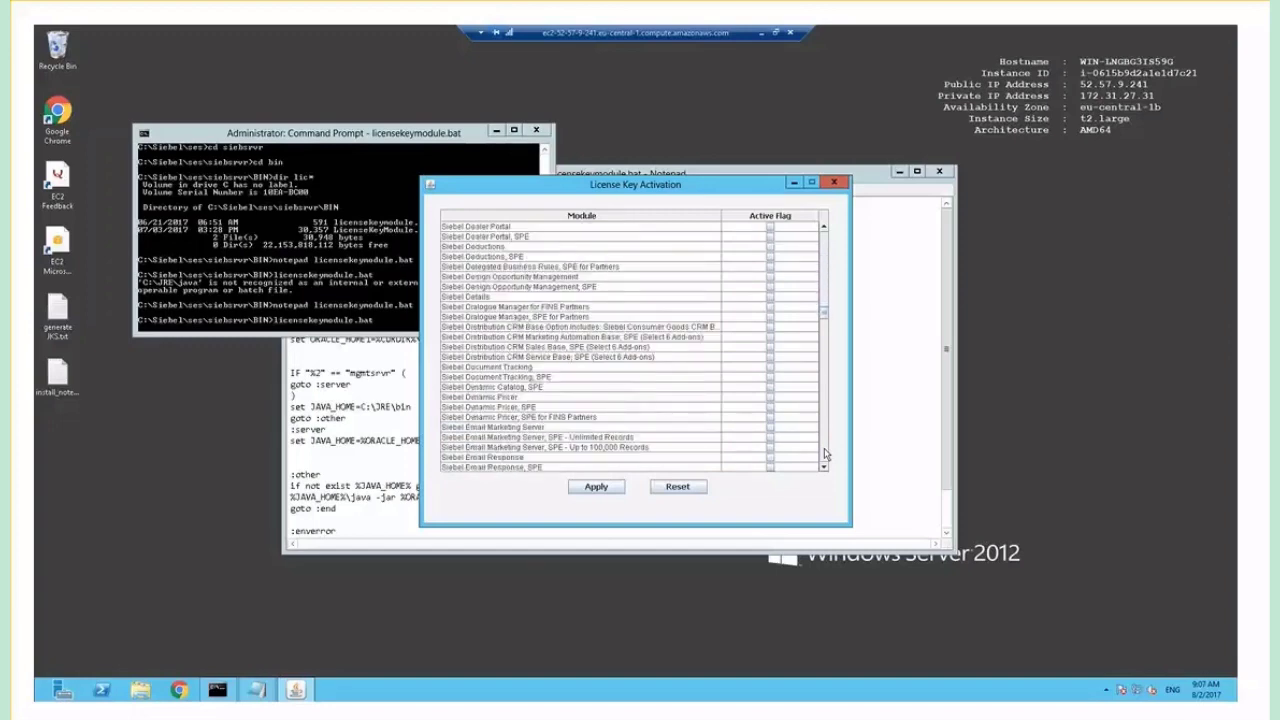
pyautogui.click(825, 455)
pyautogui.click(825, 455)
pyautogui.click(825, 455)
pyautogui.click(825, 455)
pyautogui.click(825, 455)
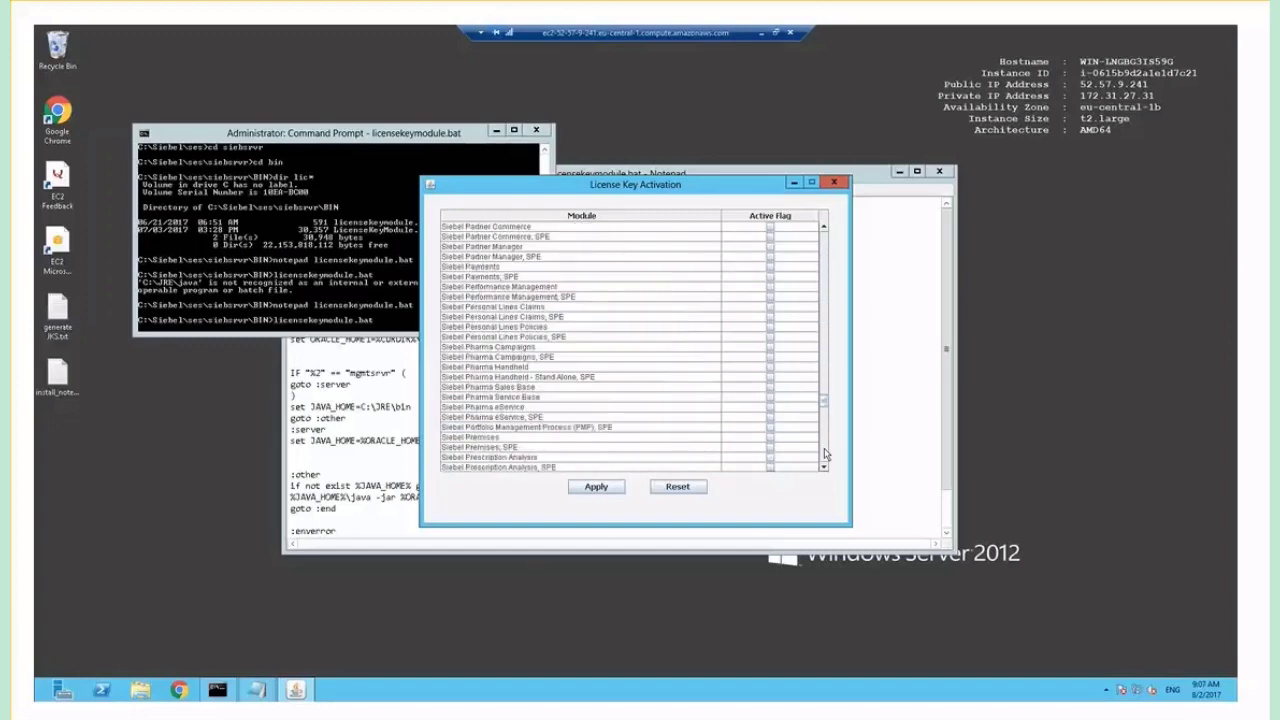
pyautogui.click(825, 455)
pyautogui.click(825, 455)
pyautogui.click(825, 455)
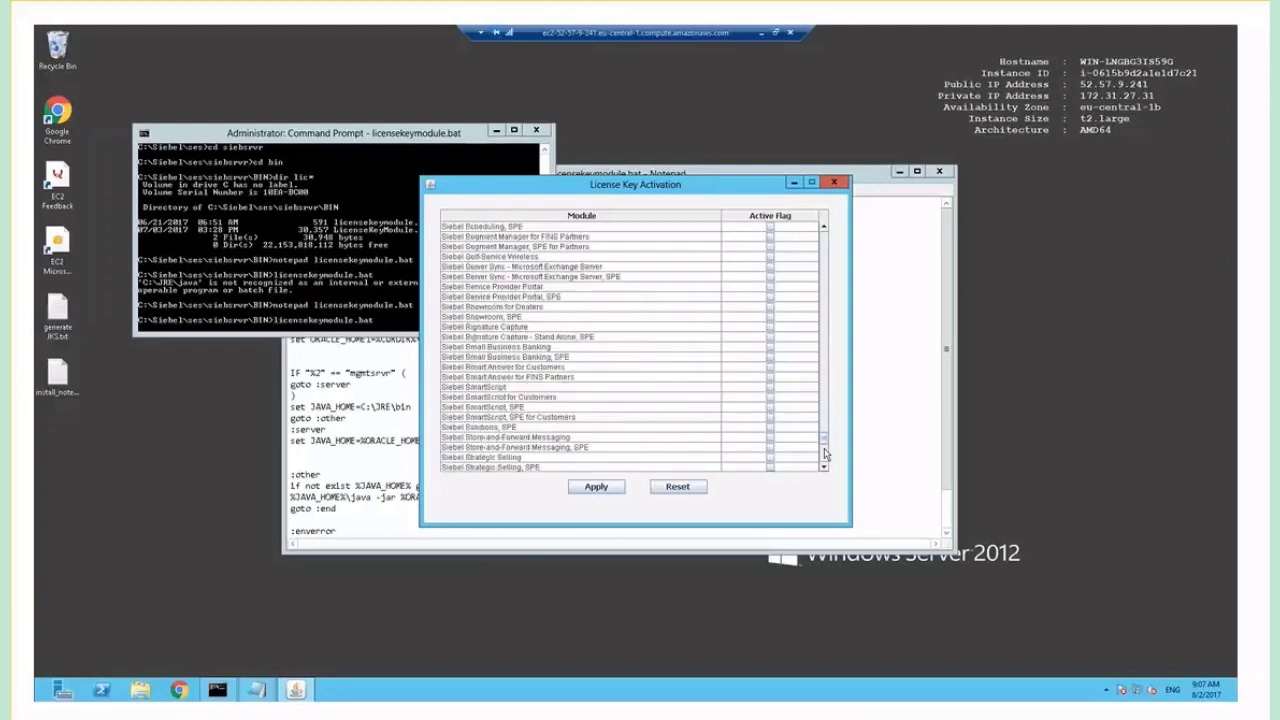
pyautogui.click(825, 455)
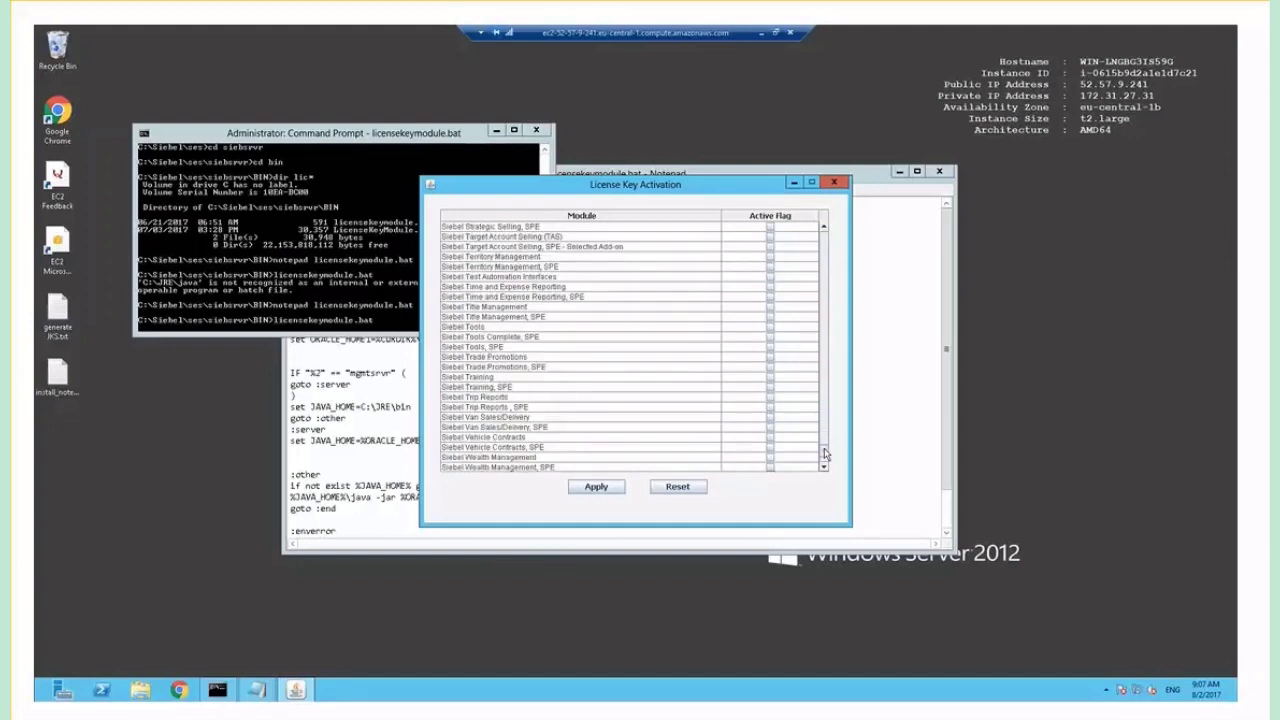
pyautogui.click(770, 328)
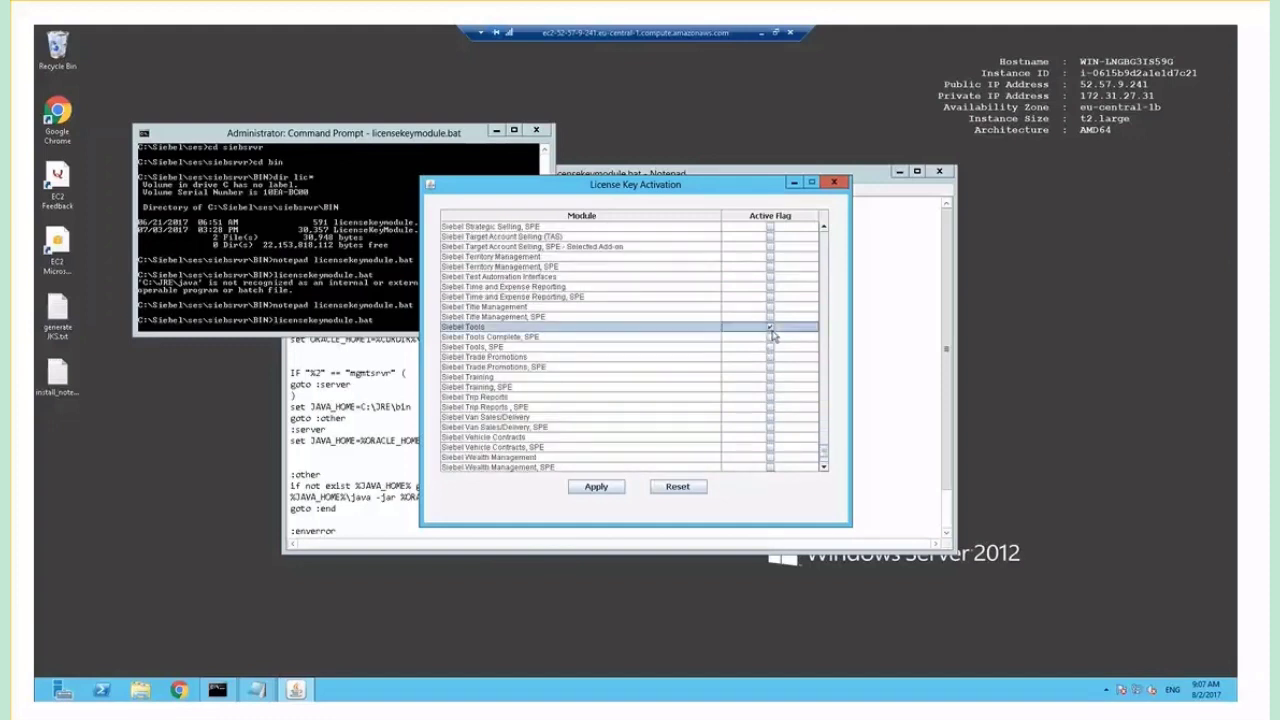
pyautogui.click(825, 464)
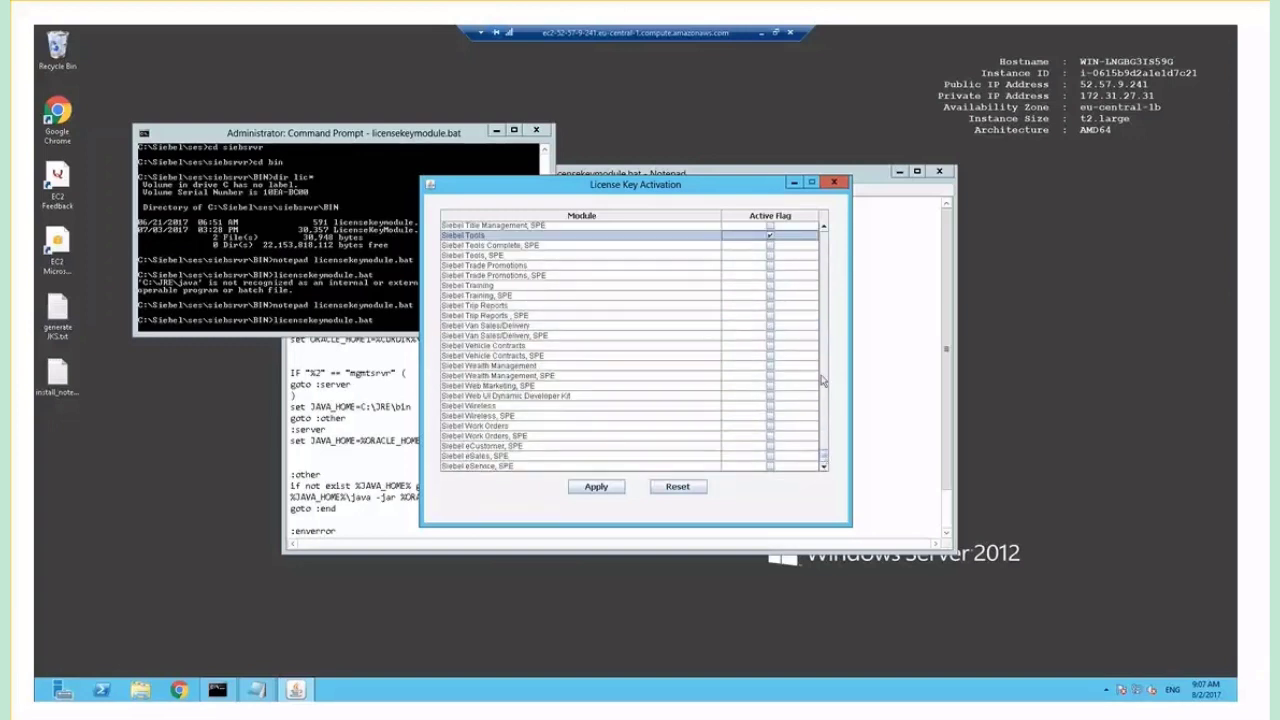
pyautogui.click(826, 248)
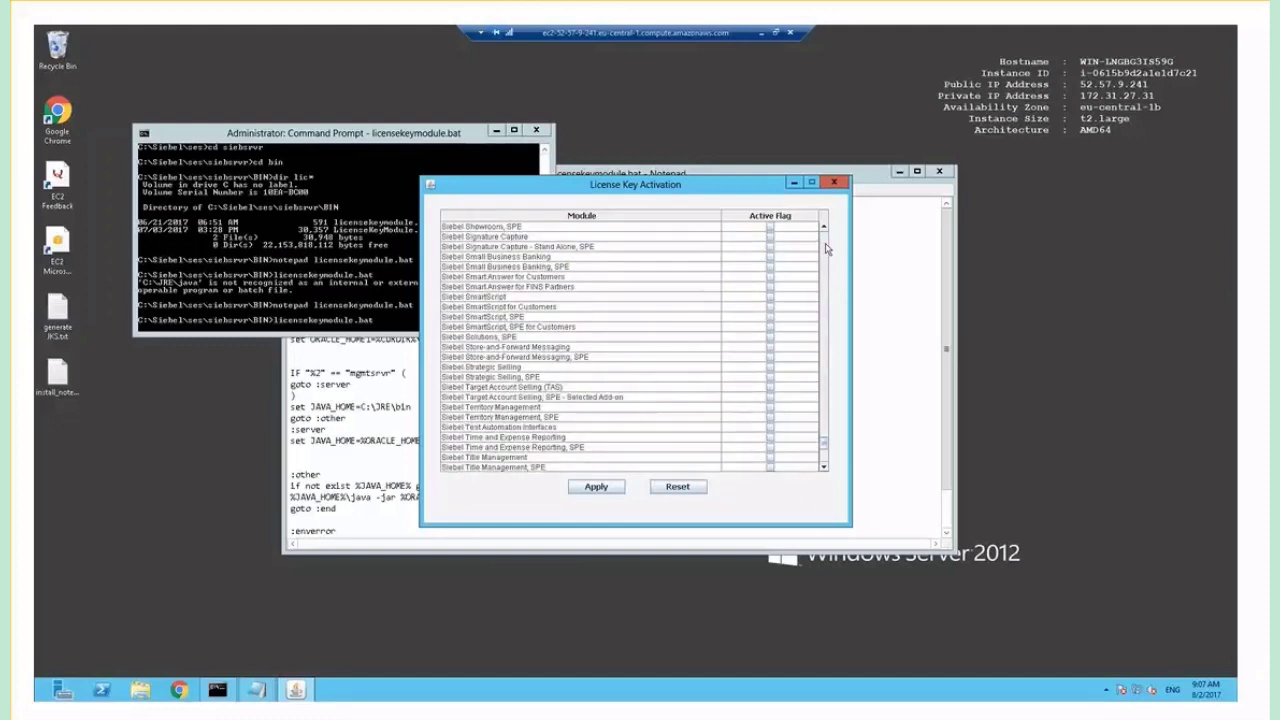
pyautogui.click(826, 248)
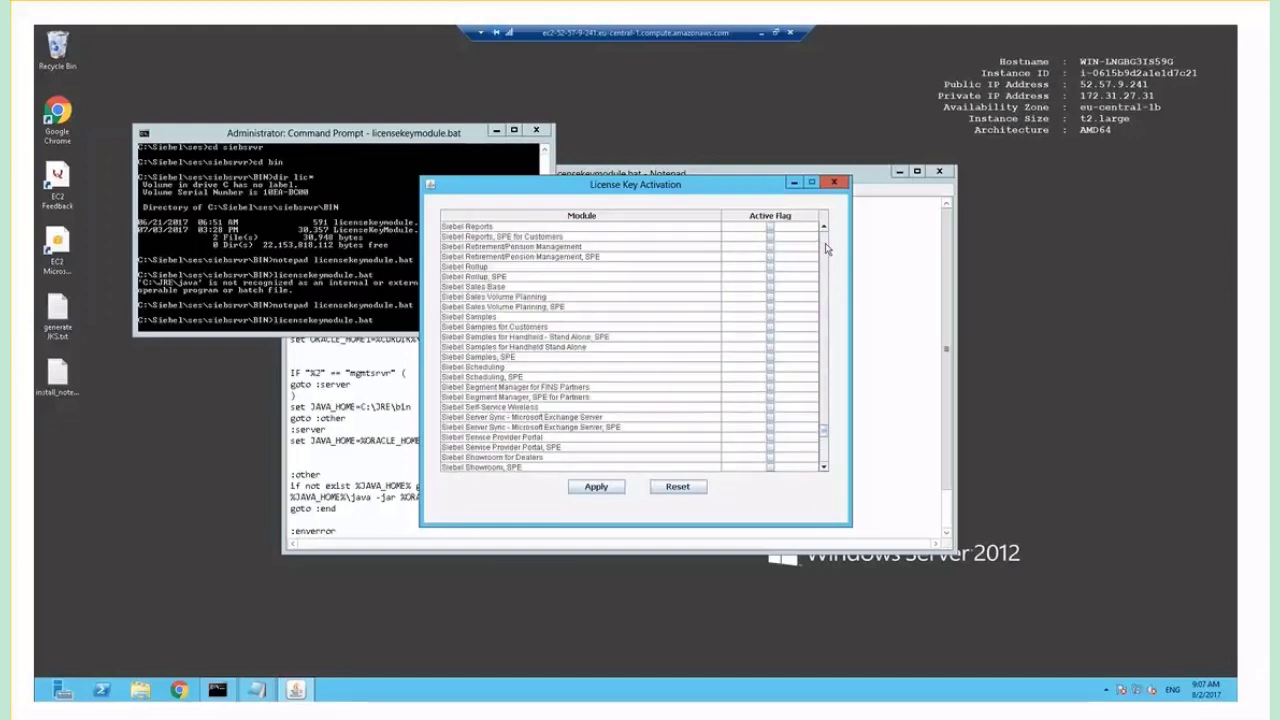
# Apply the CRM Base and Tools activations, acknowledge the success message, and exit License Key Activation.
pyautogui.click(597, 487)
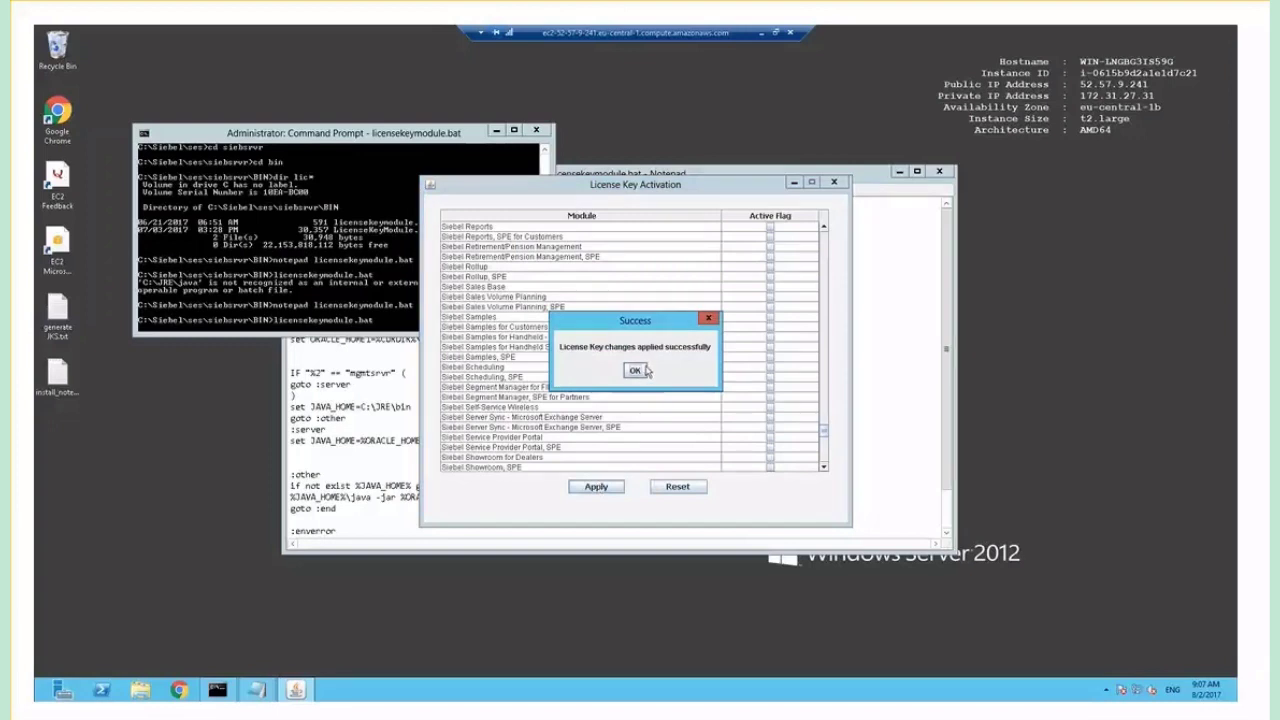
pyautogui.click(636, 371)
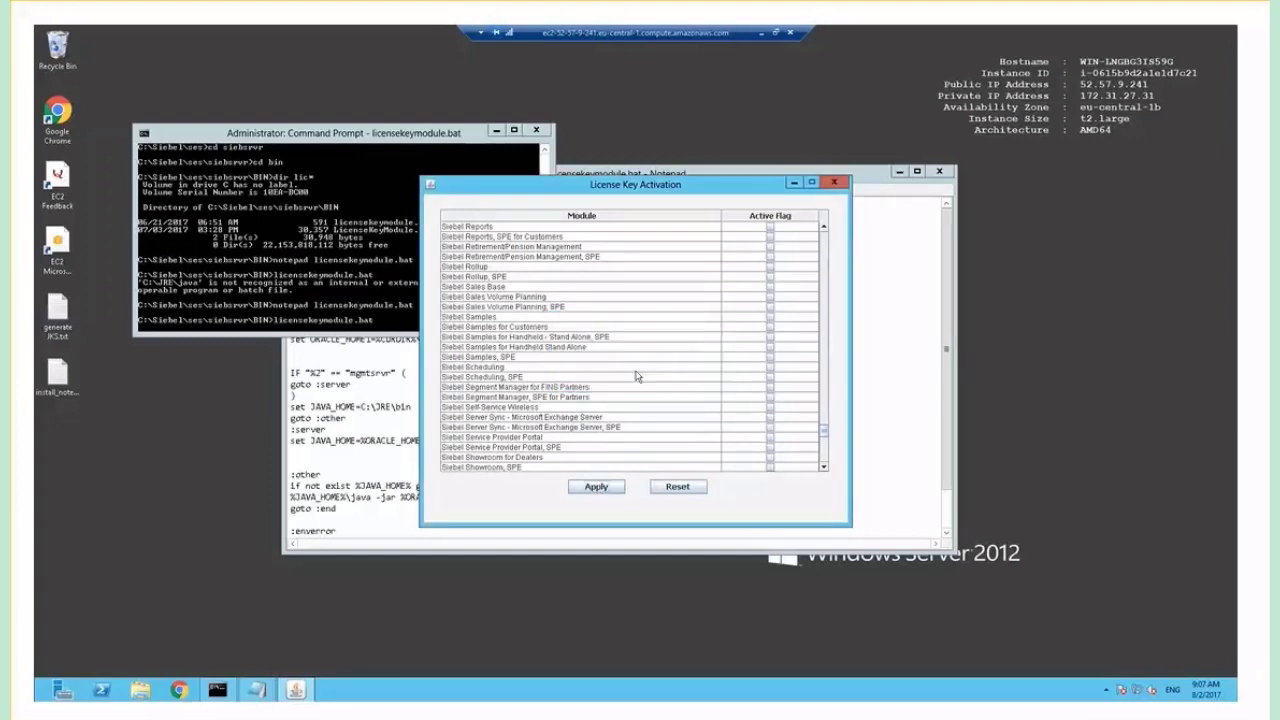
pyautogui.click(836, 184)
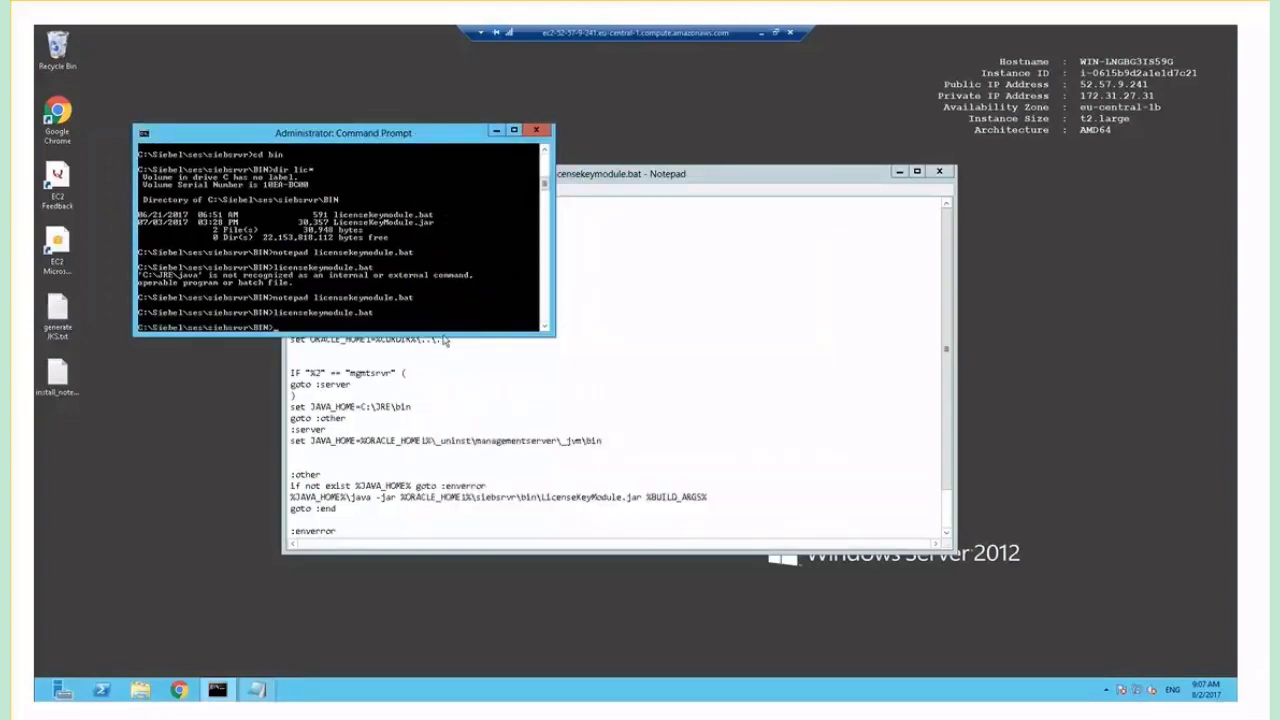